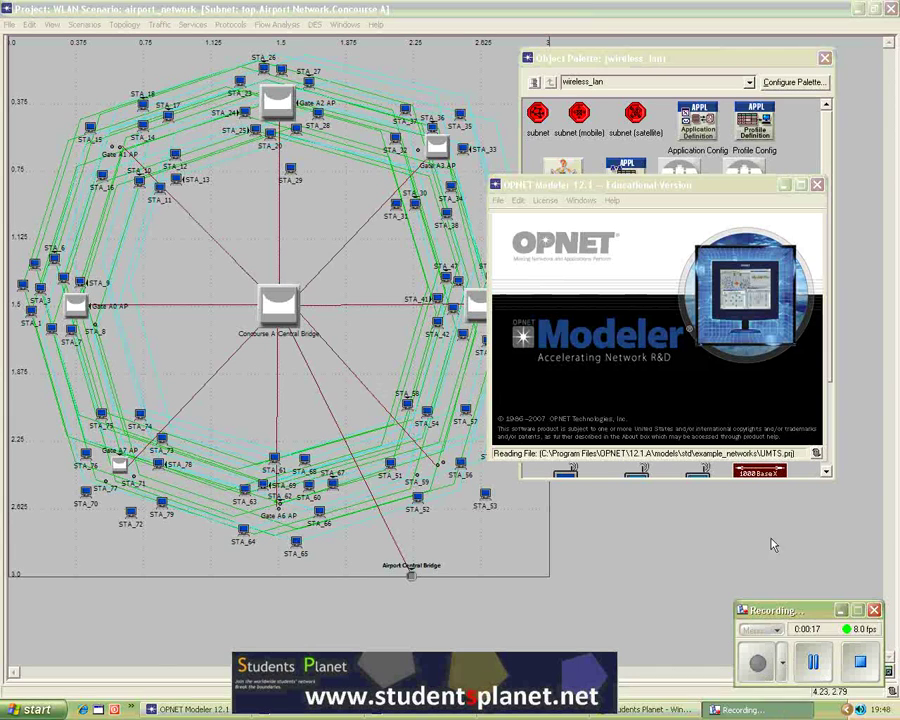
Move the start-up splash aside and keep wireless_lan selected as the object palette
click(626, 200)
drag(380, 203, 388, 200)
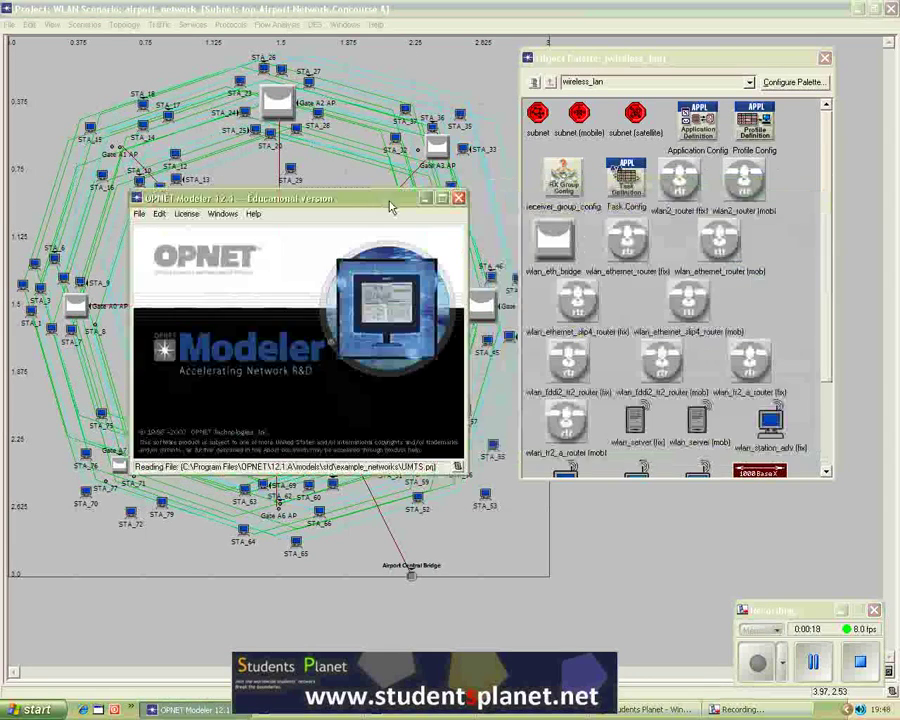
click(748, 83)
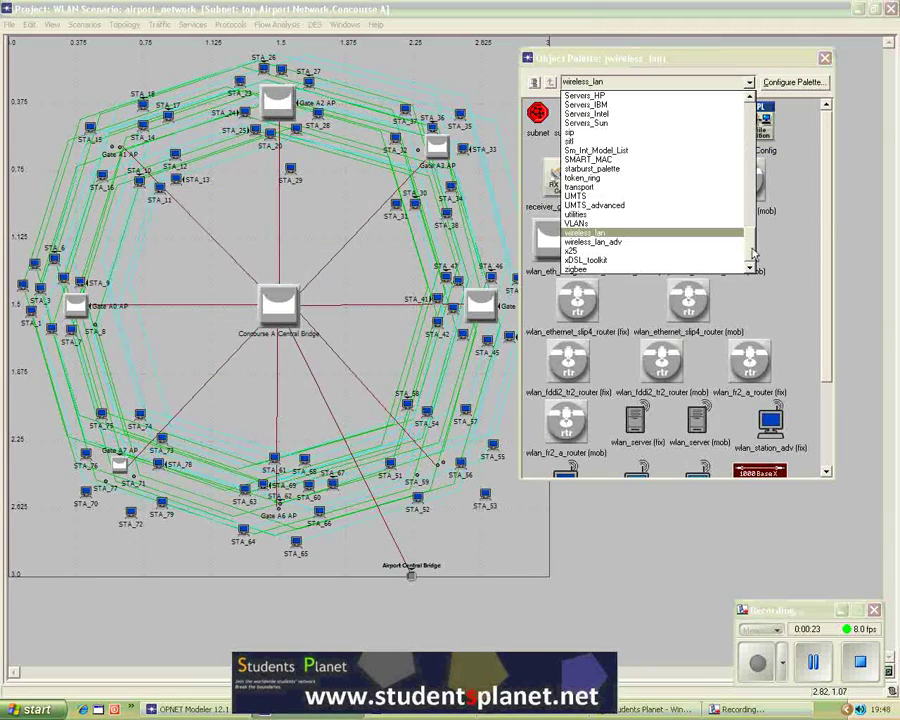
mouse_move(752, 255)
mouse_down()
mouse_move(752, 232)
mouse_move(758, 264)
mouse_up()
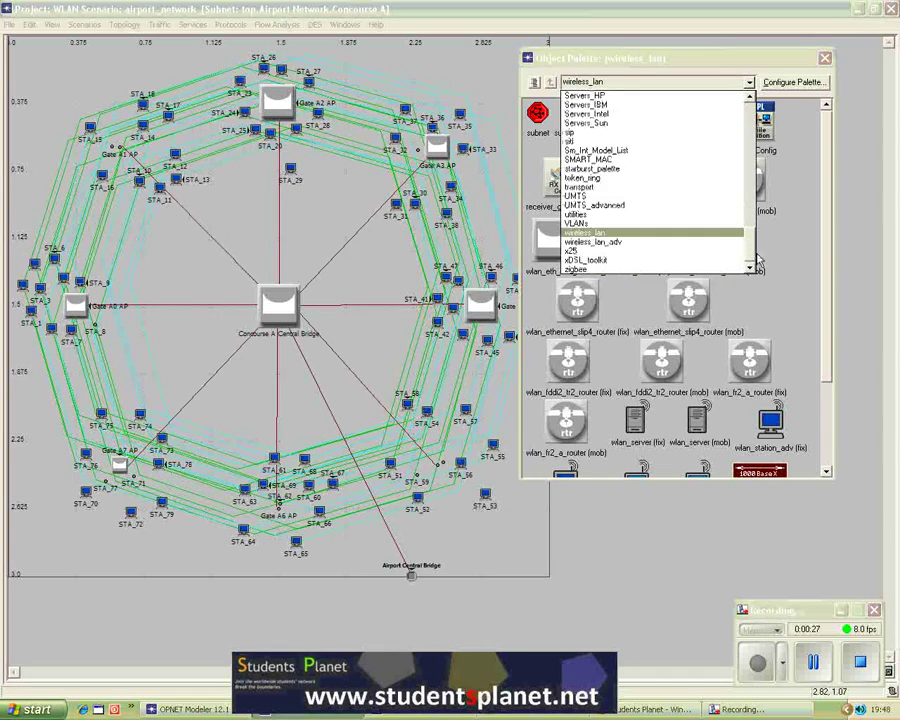
click(600, 232)
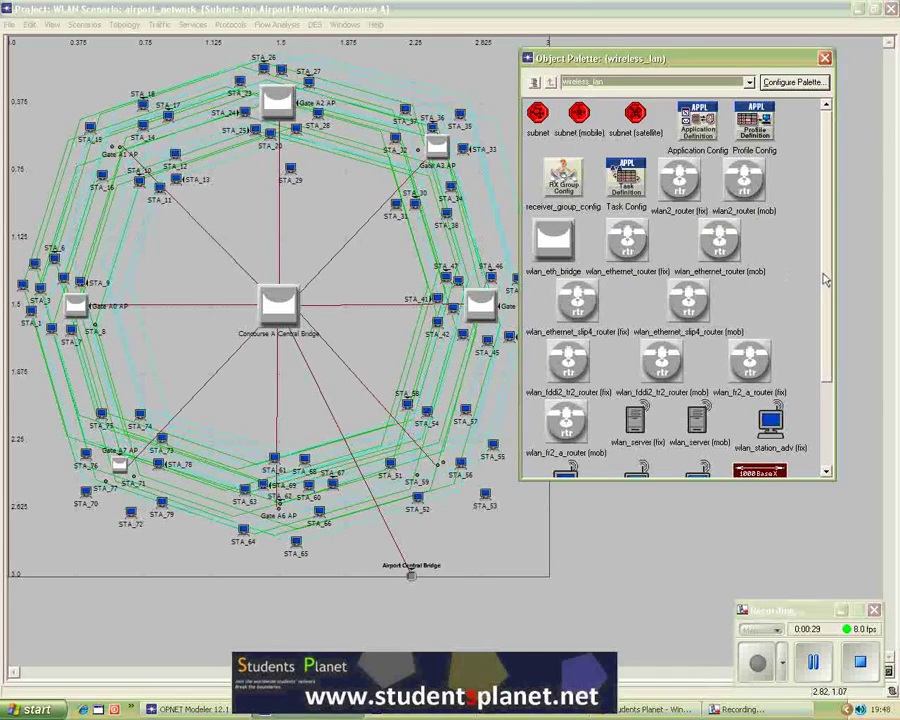
Scroll the wireless_lan palette down to its workstation and LAN models
scroll(826, 298, down, 1)
scroll(826, 298, down, 1)
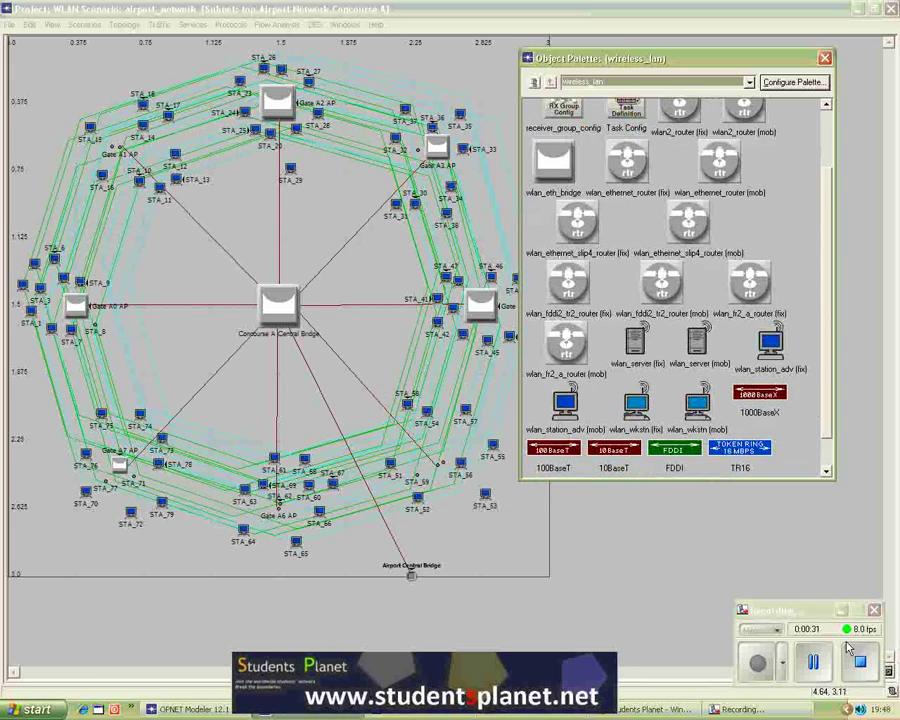
scroll(800, 662, down, 1)
click(759, 666)
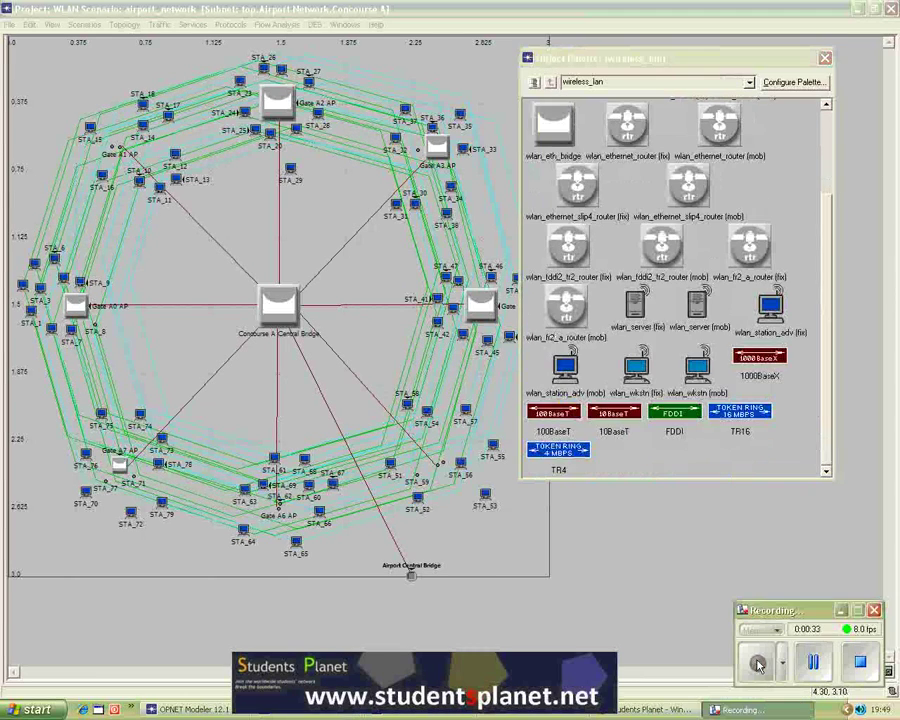
click(536, 541)
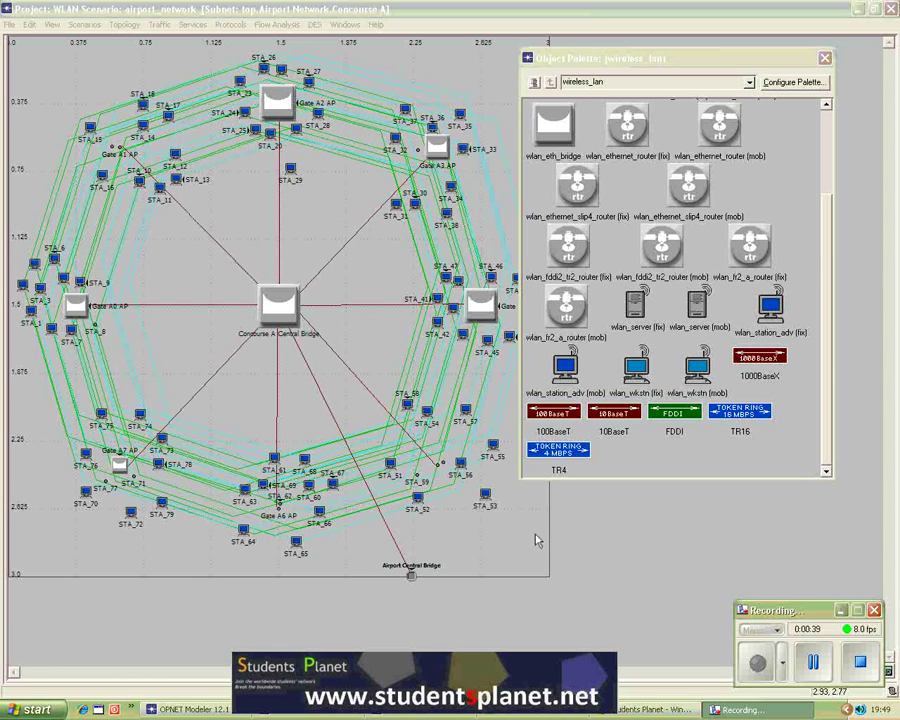
click(396, 208)
double_click(396, 208)
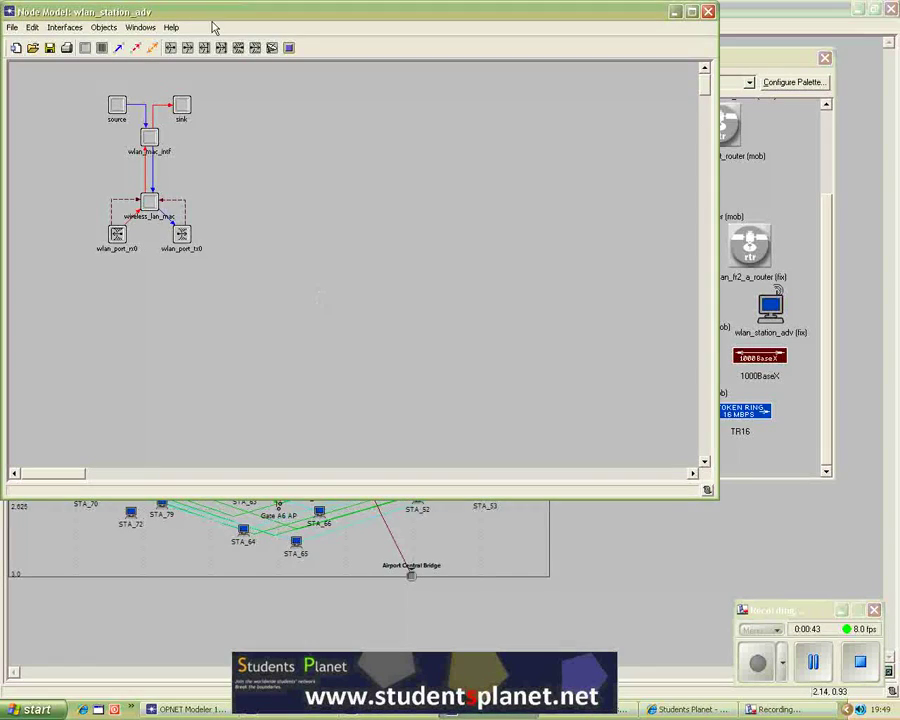
key(ctrl+w)
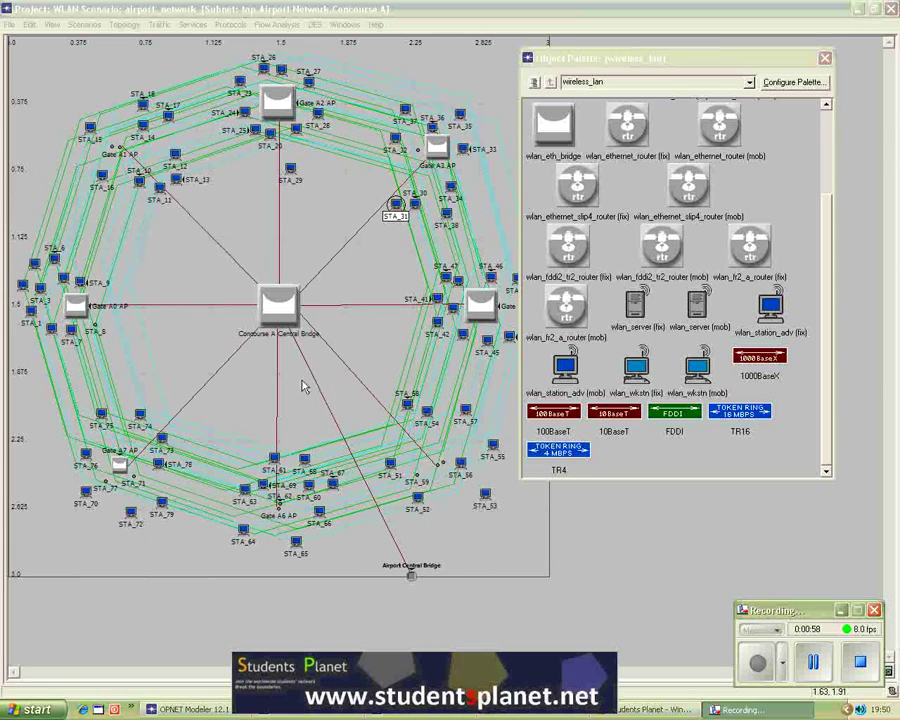
Shift the Object Palette about 45 px right to uncover the network's right side
click(445, 358)
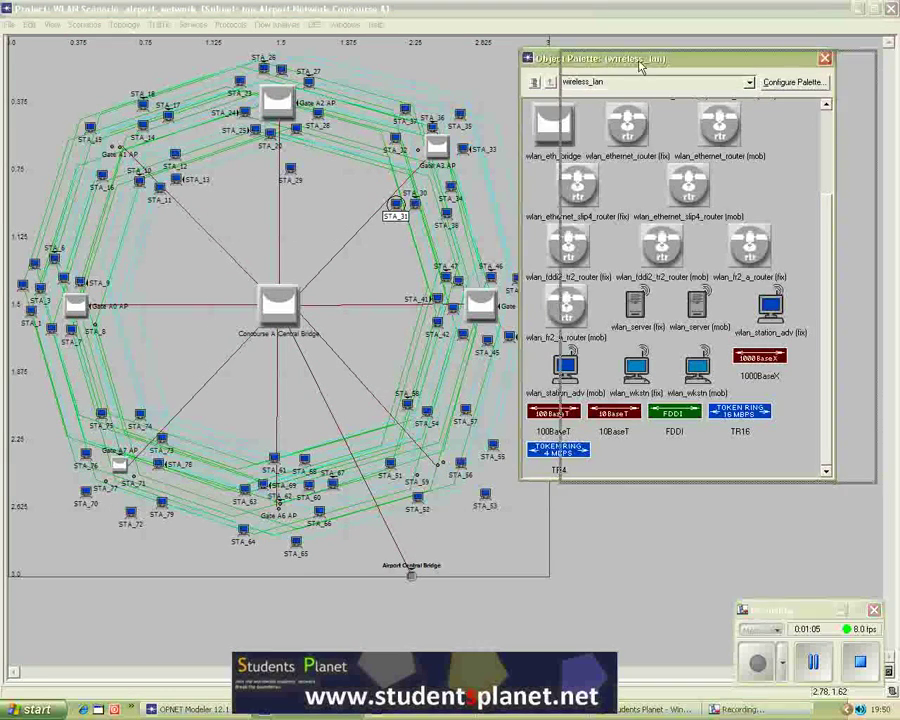
drag(617, 57, 662, 61)
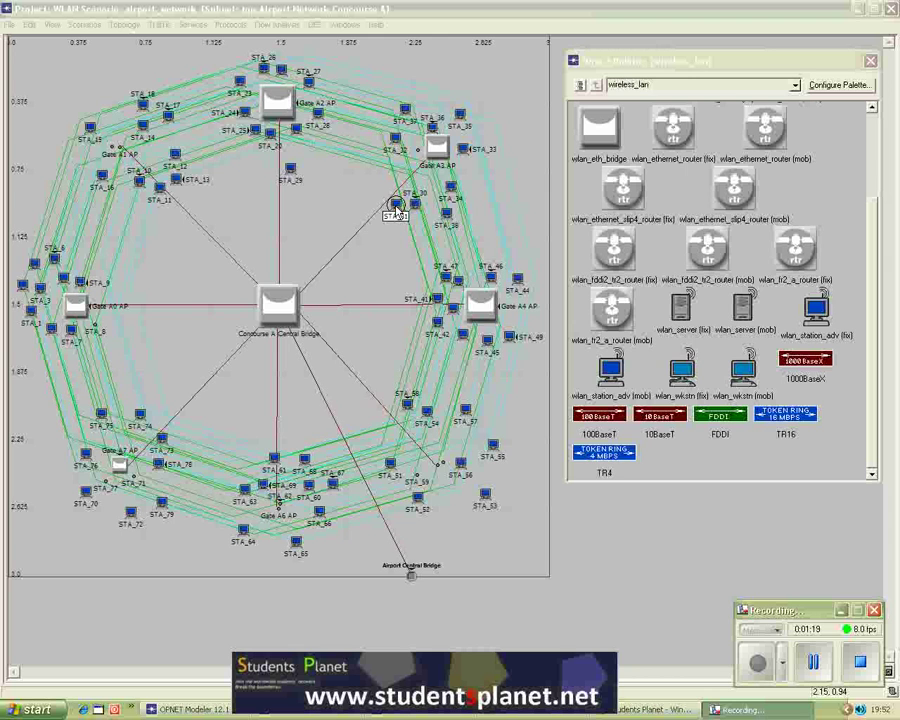
Open STA_31's wlan_station_adv node model and move its window to the right
double_click(397, 210)
drag(390, 60, 418, 234)
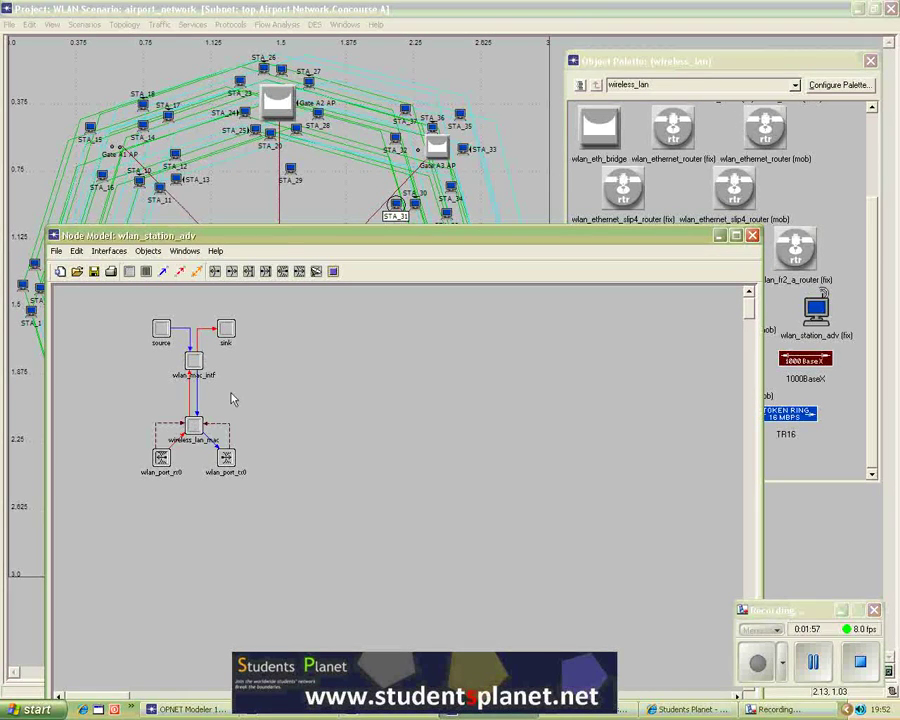
drag(278, 239, 358, 238)
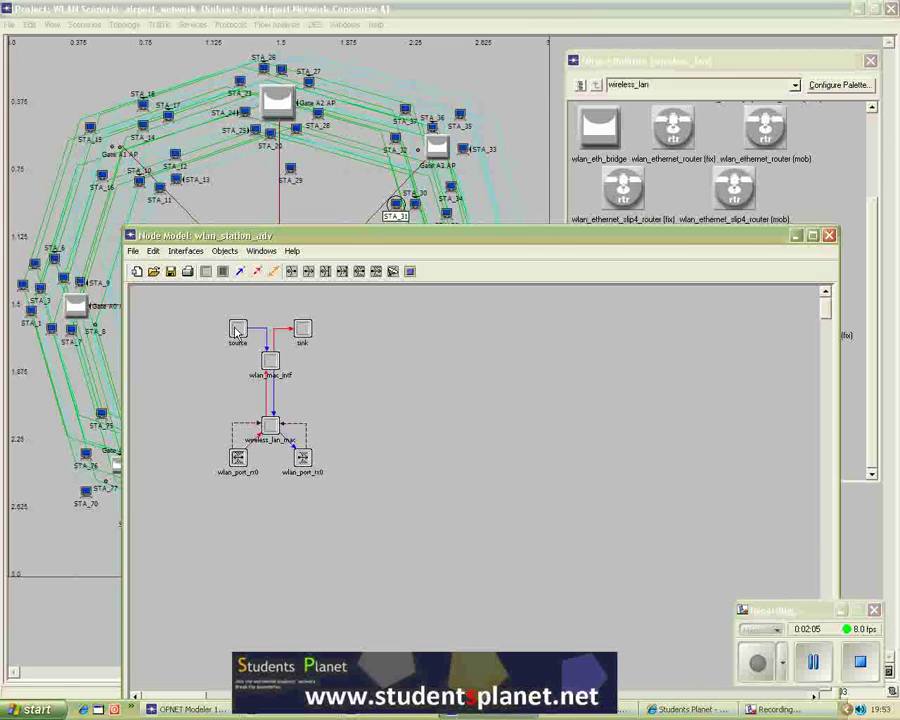
Open the source module's simple_source process model and place it beside the node model
double_click(237, 331)
drag(311, 36, 665, 197)
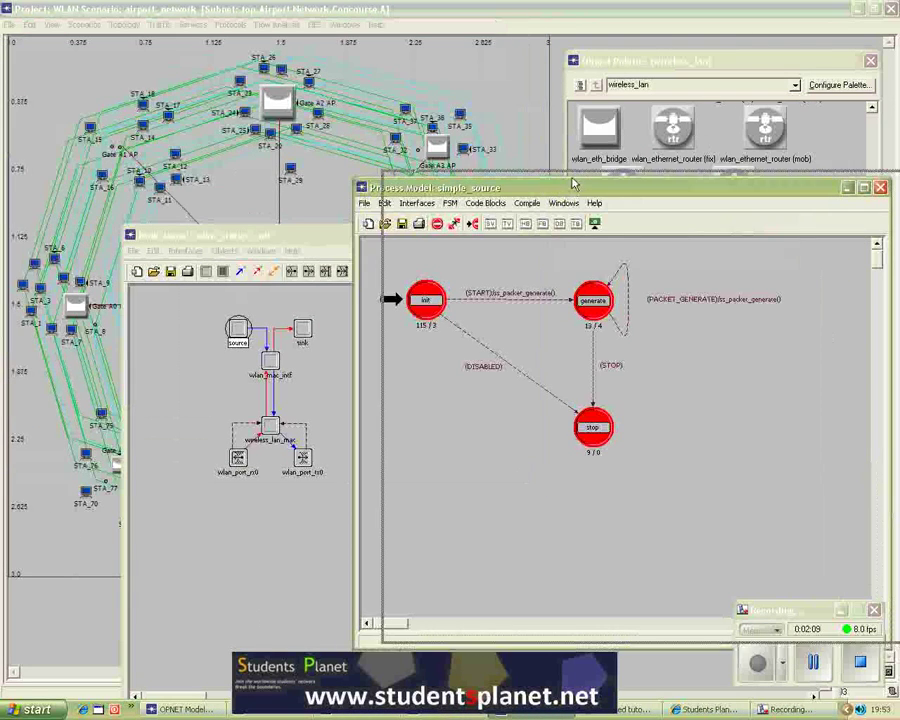
drag(574, 184, 603, 174)
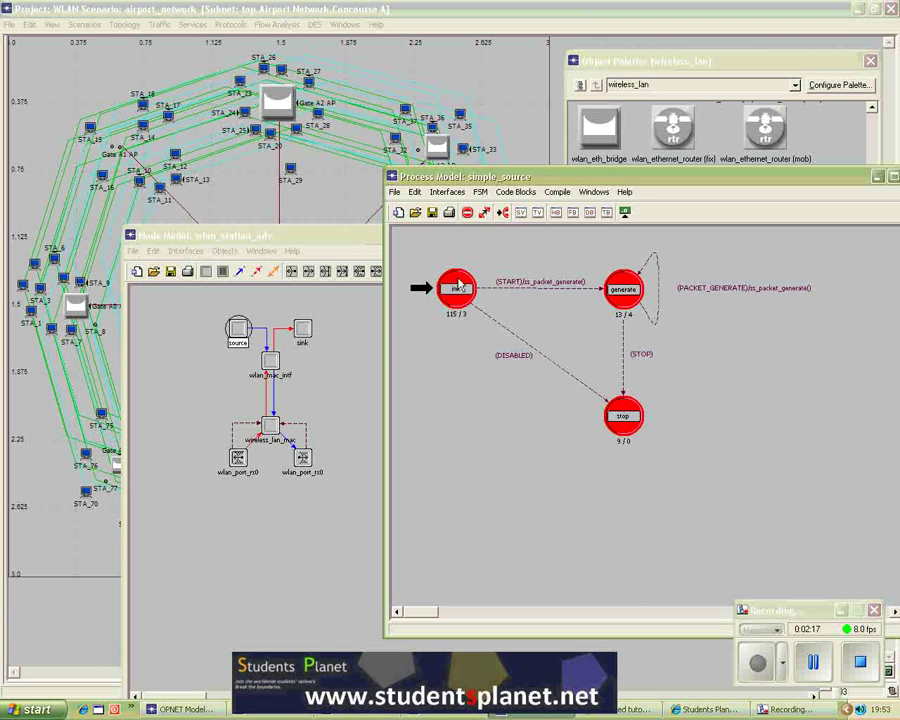
click(458, 285)
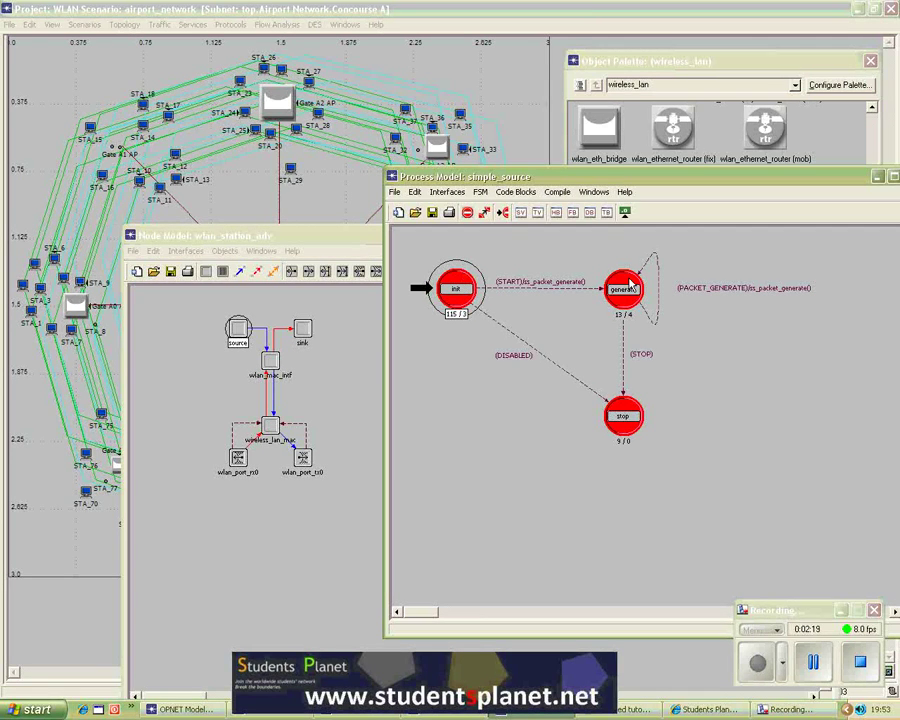
Inspect wireless_lan_mac's wlan_dispatch and its wlan_mac child process, then close both
double_click(275, 432)
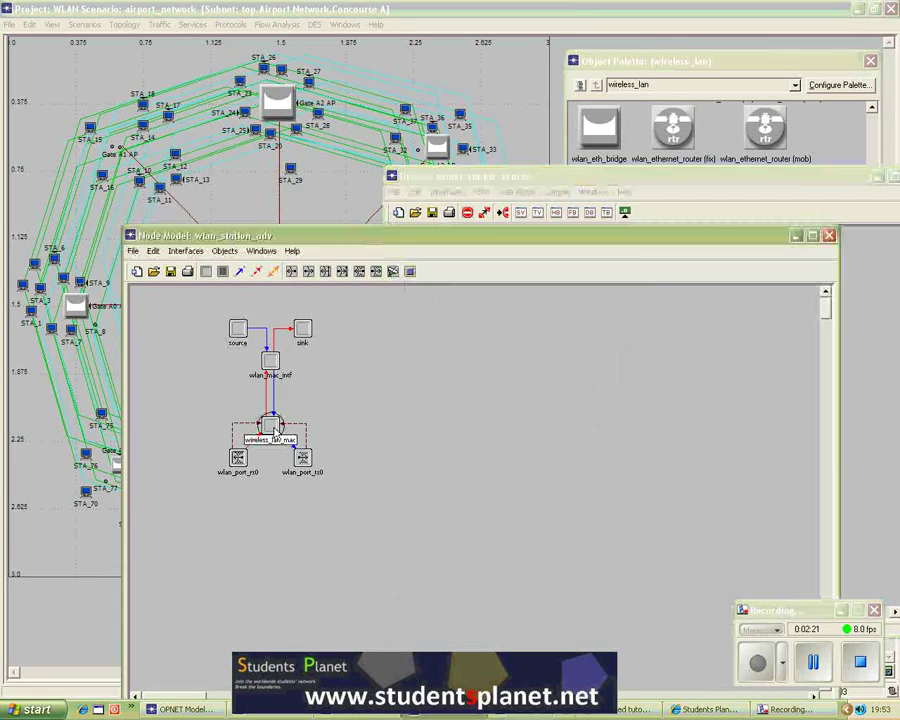
right_click(312, 350)
mouse_move(392, 449)
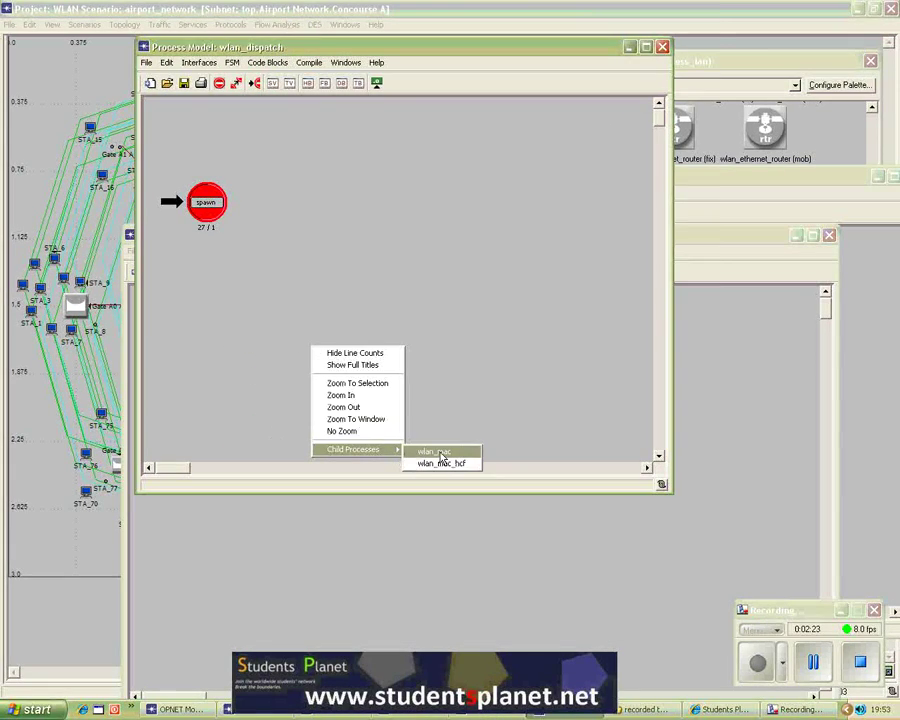
click(436, 454)
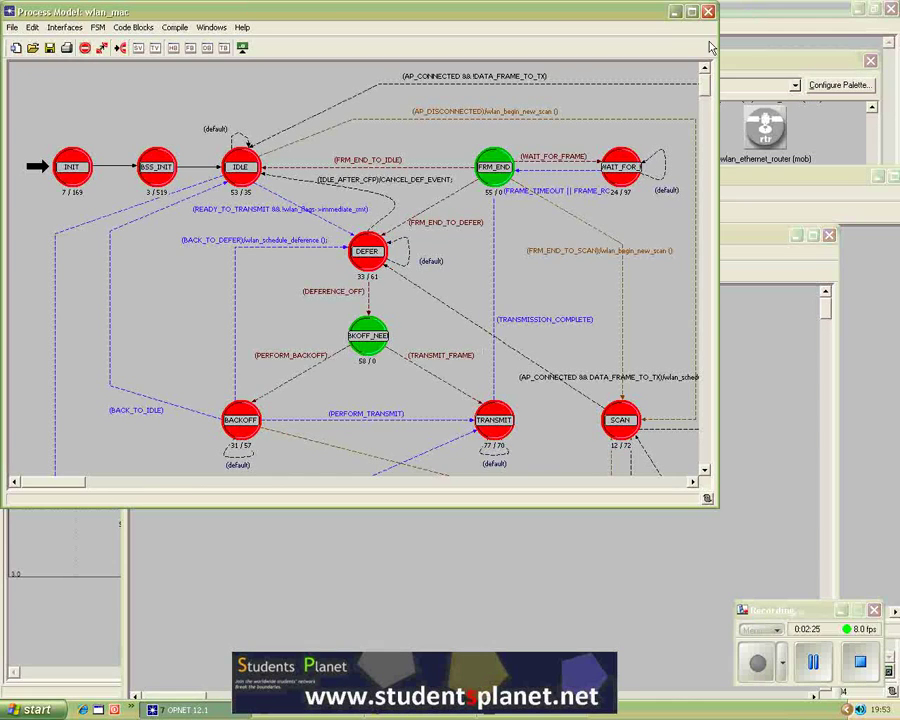
click(708, 11)
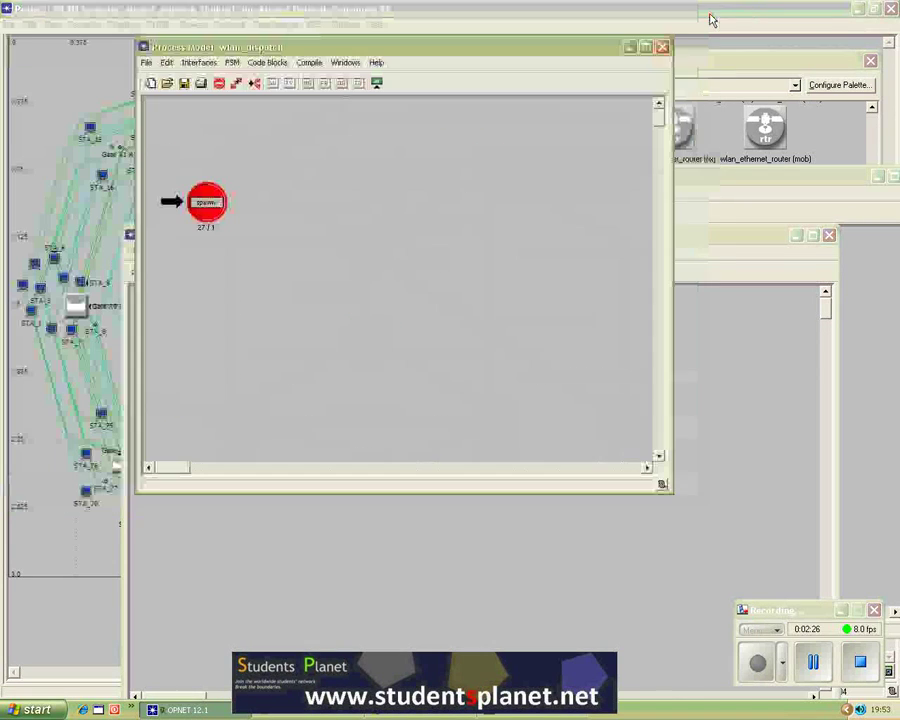
click(662, 46)
click(711, 190)
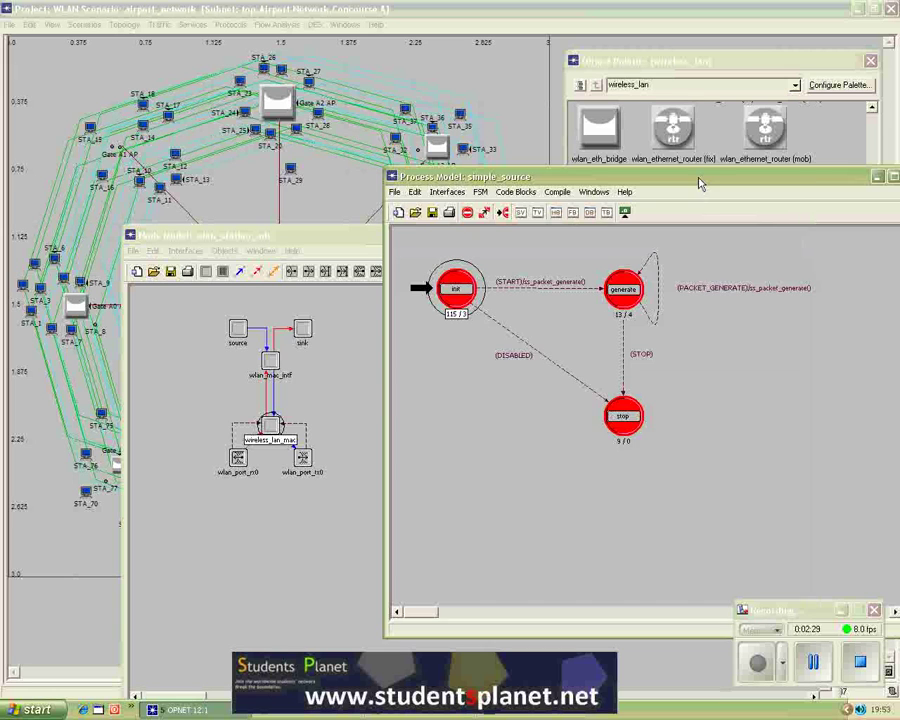
Move the simple_source window up to the upper right beside the node model
drag(701, 181, 589, 153)
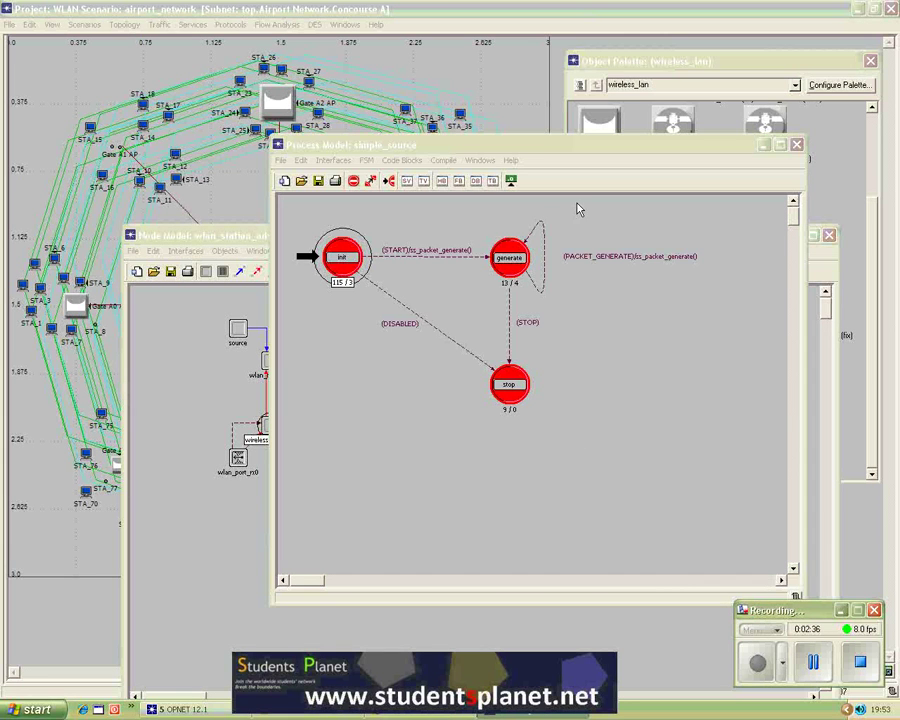
drag(560, 149, 602, 94)
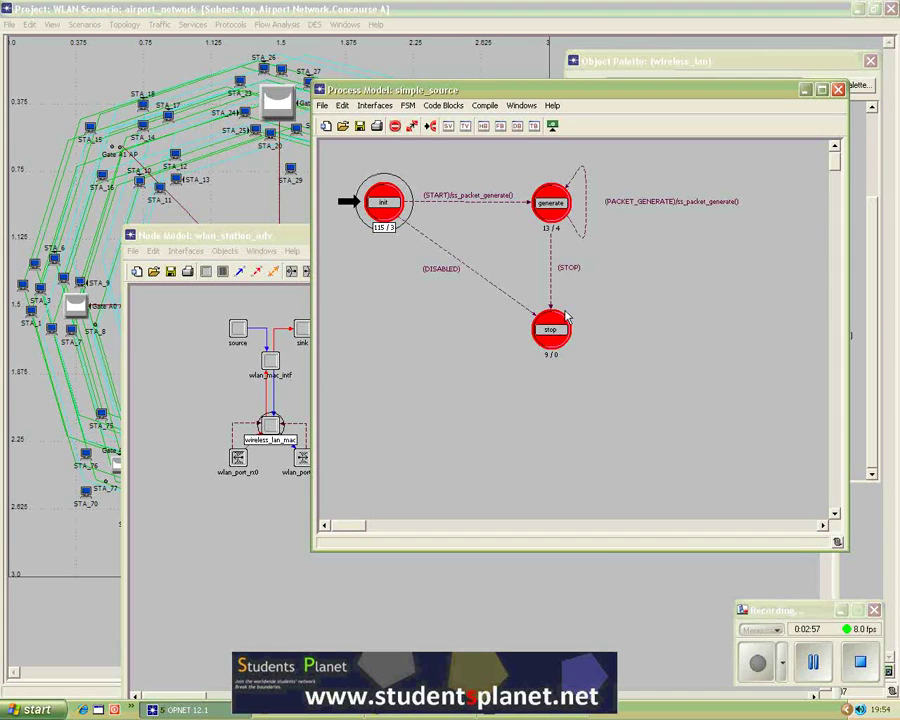
double_click(557, 200)
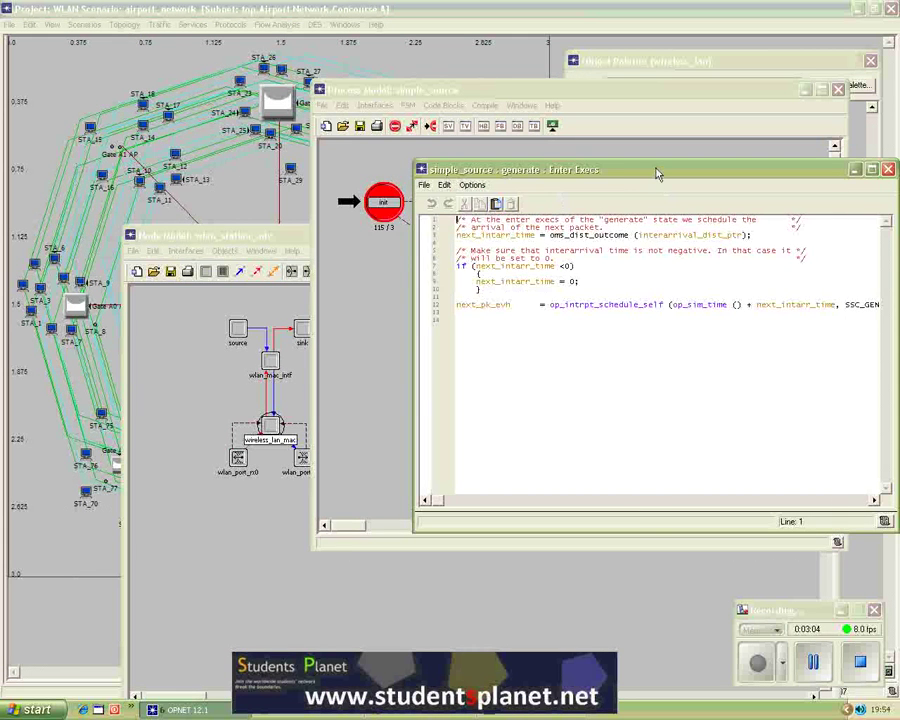
drag(658, 175, 416, 248)
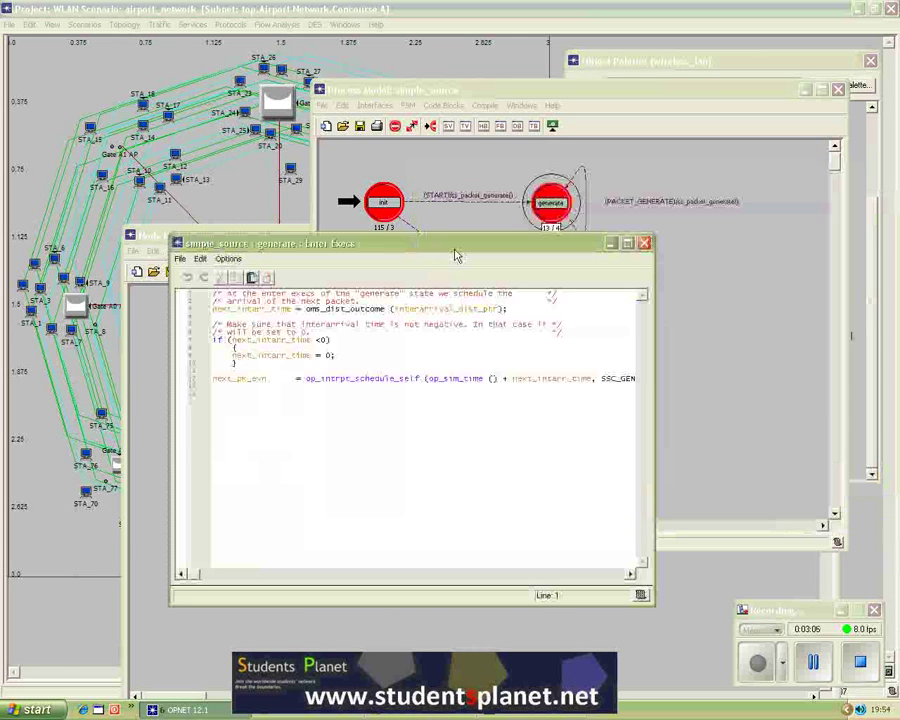
click(645, 244)
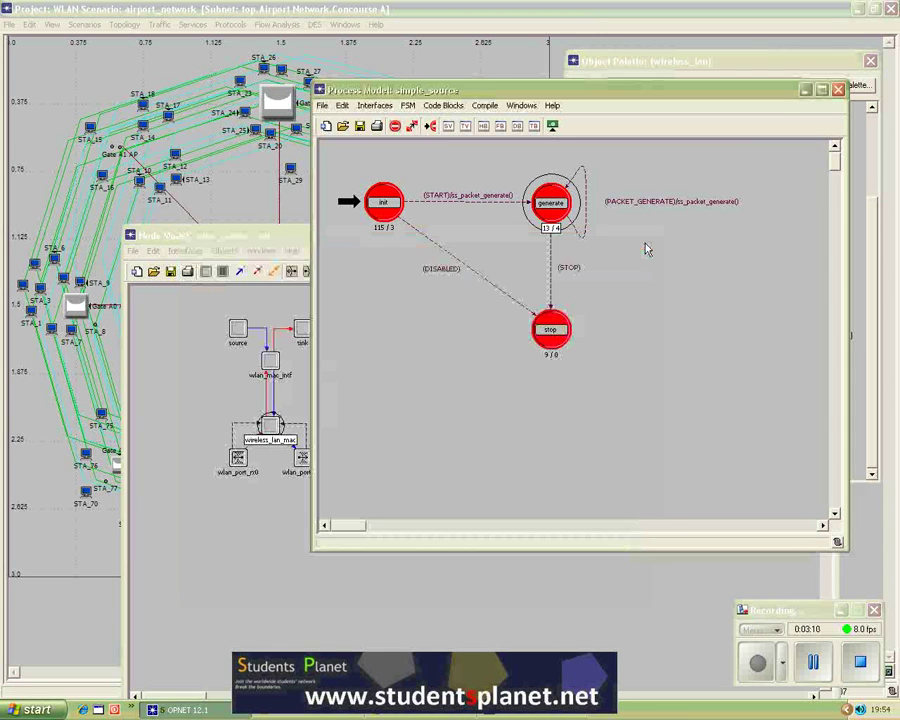
click(483, 126)
click(867, 192)
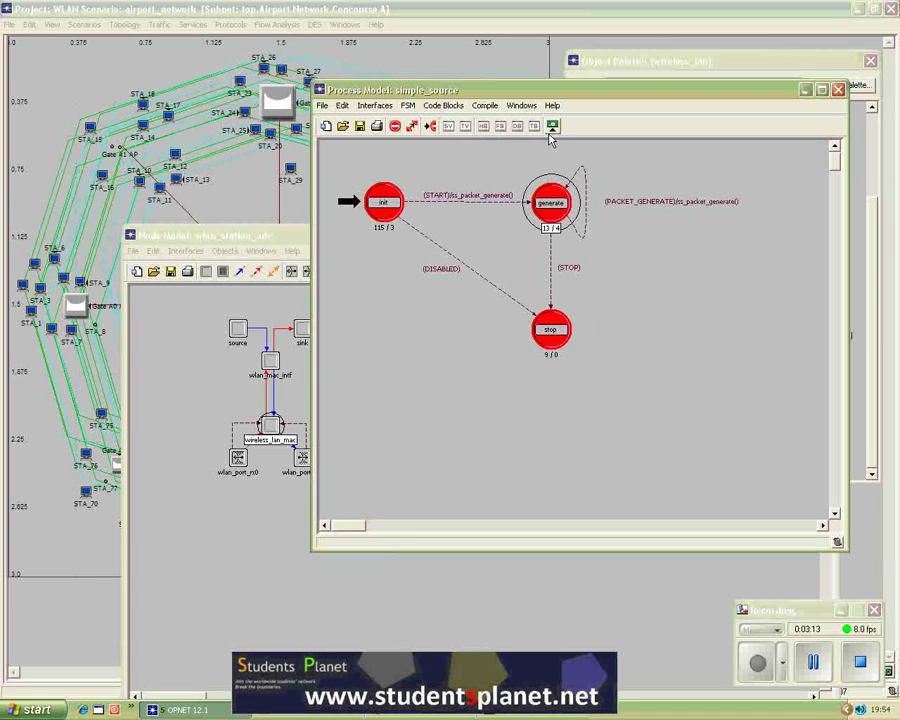
click(500, 126)
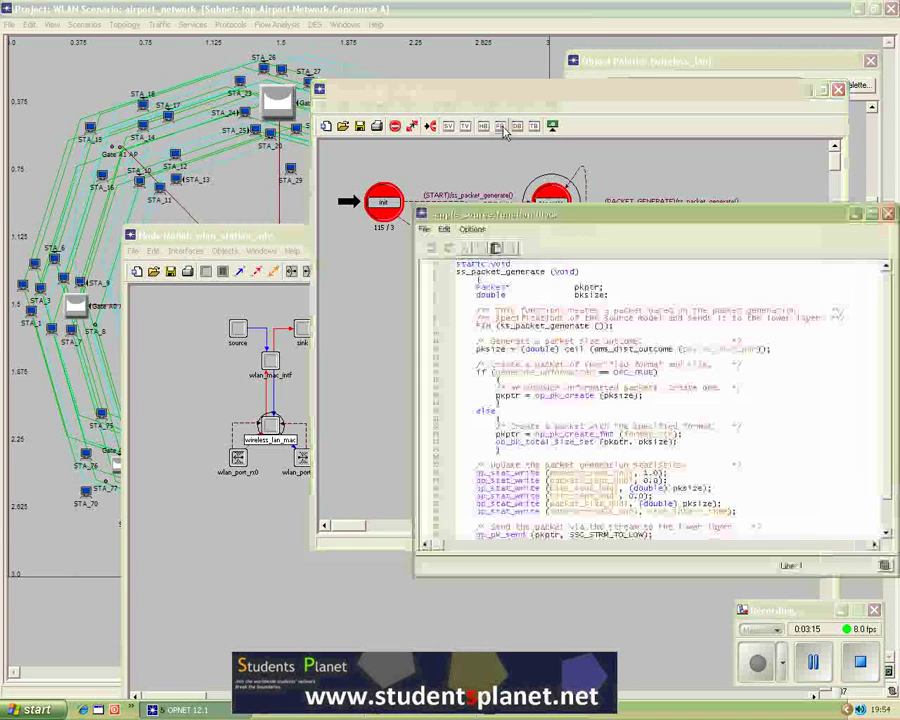
click(818, 673)
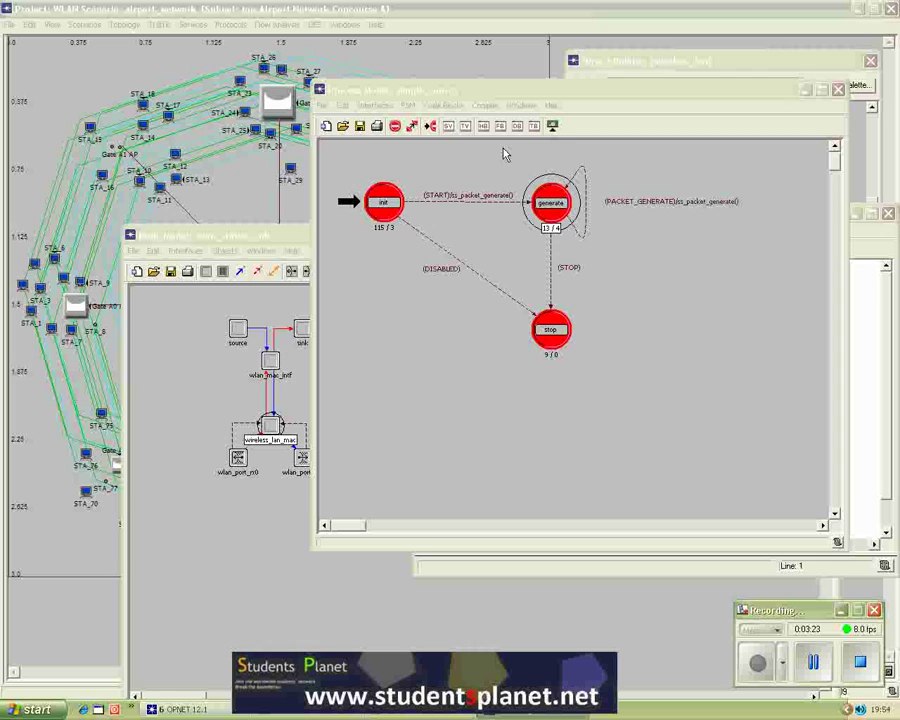
click(449, 128)
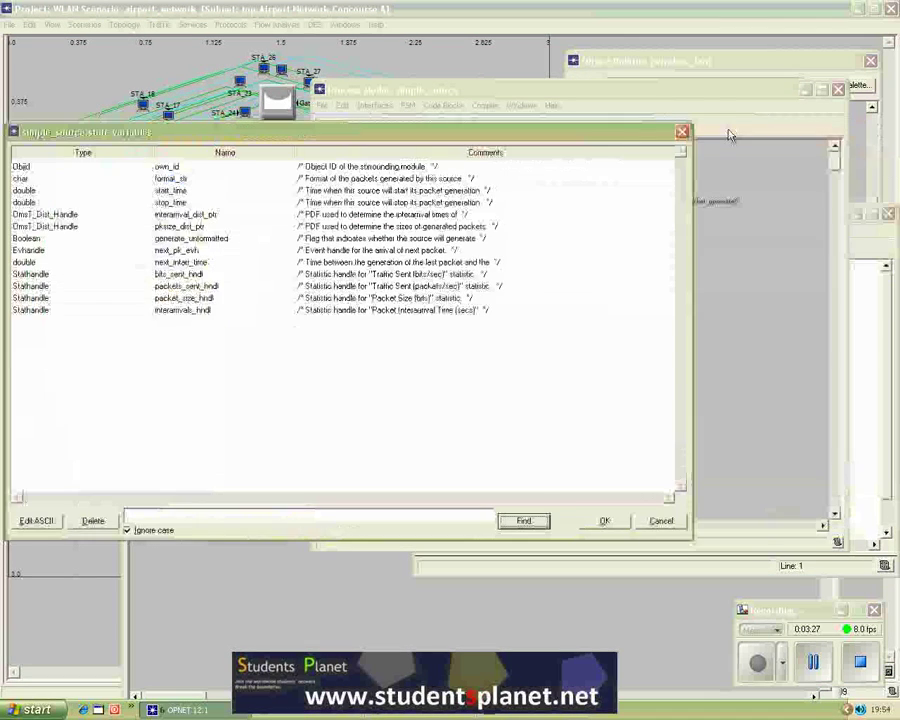
click(682, 131)
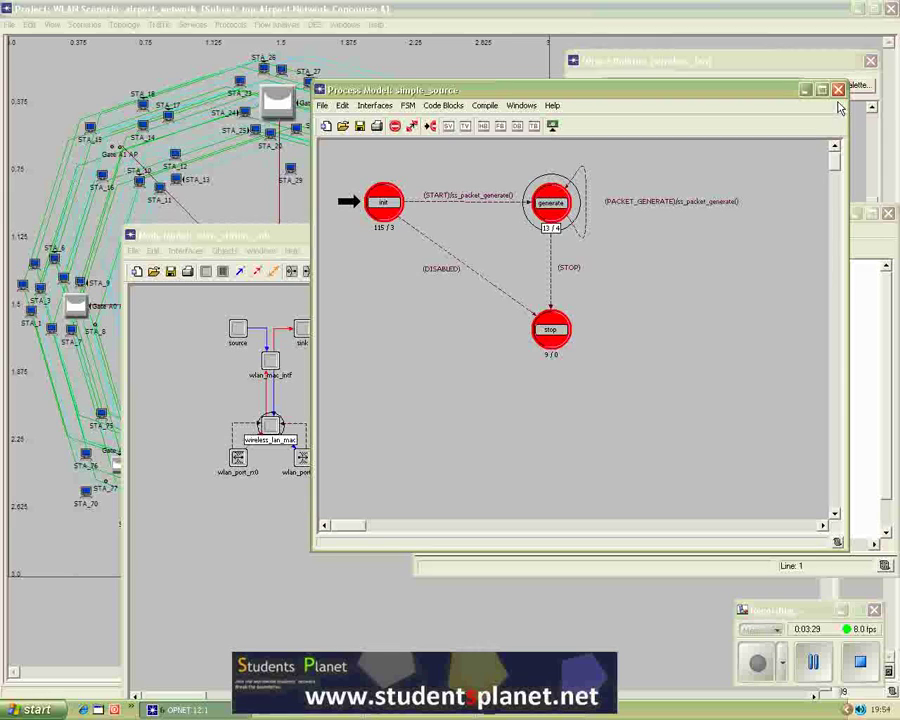
click(500, 126)
drag(804, 222, 634, 226)
Close the function block code, simple_source process model and wlan_station_adv node model
click(719, 214)
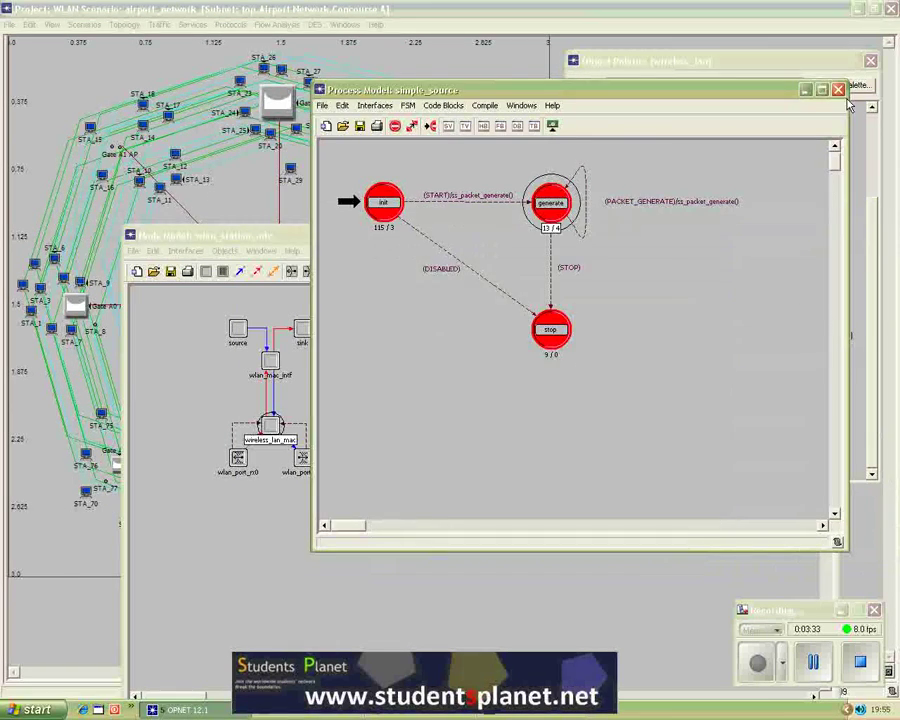
click(839, 90)
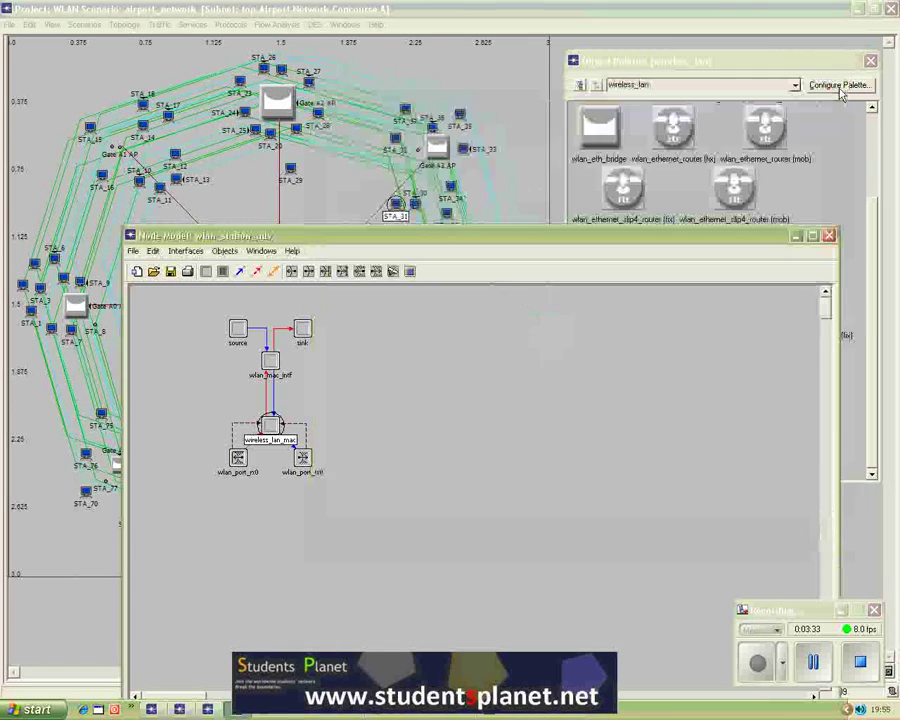
click(829, 236)
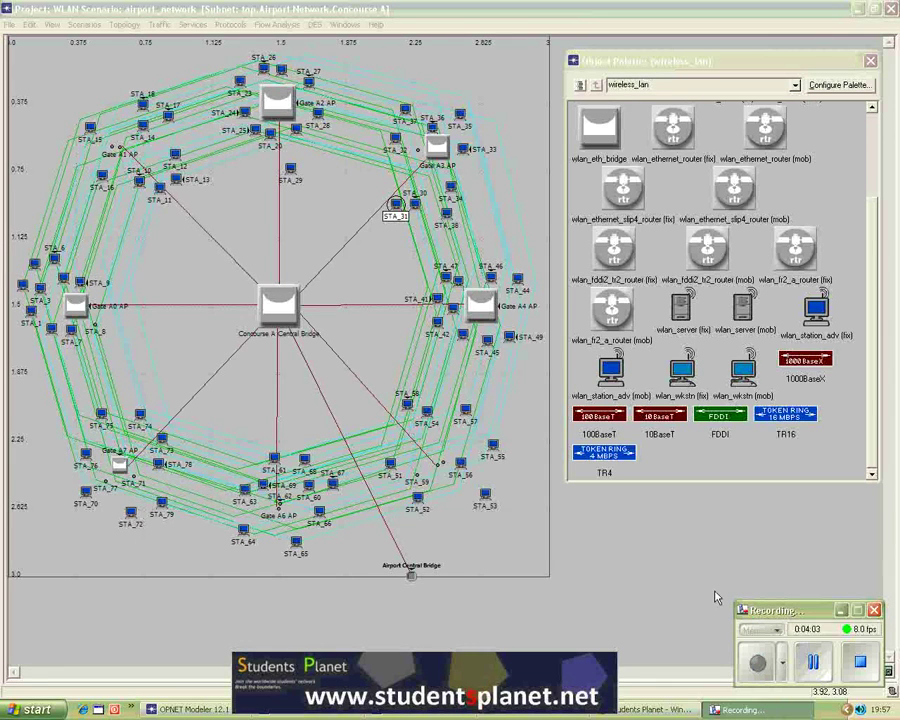
Keep the Object Palette on wireless_lan, browse its station models, then open the File menu
click(737, 543)
scroll(870, 347, up, 3)
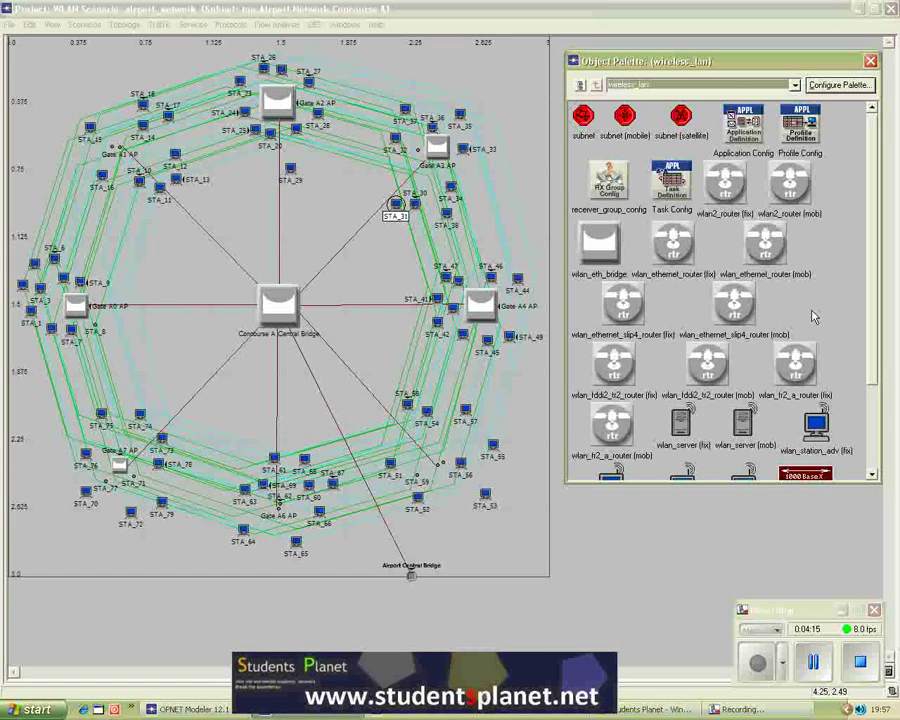
scroll(812, 317, down, 1)
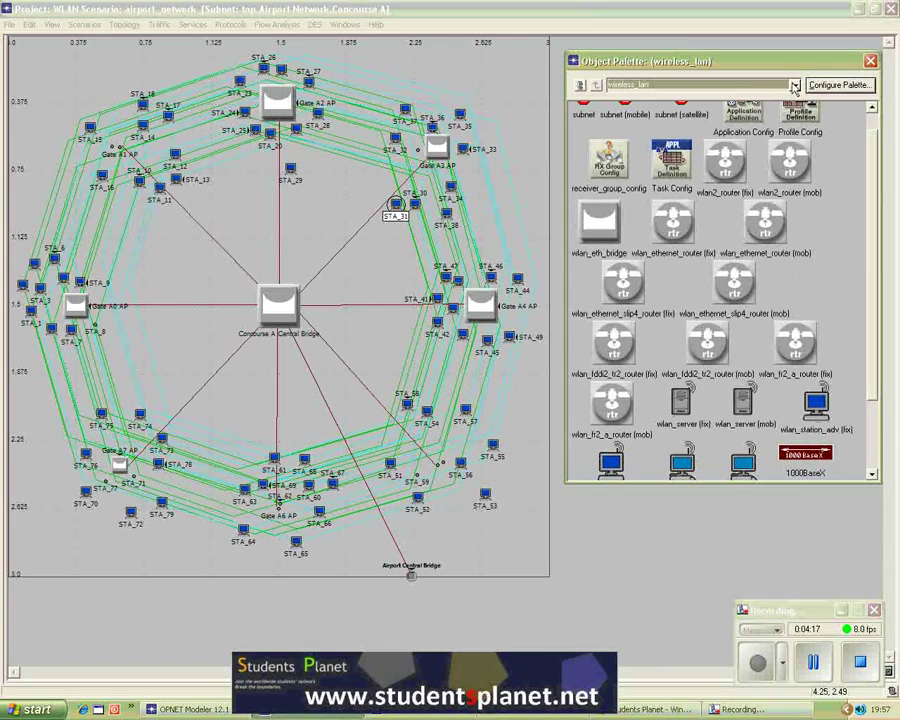
click(793, 86)
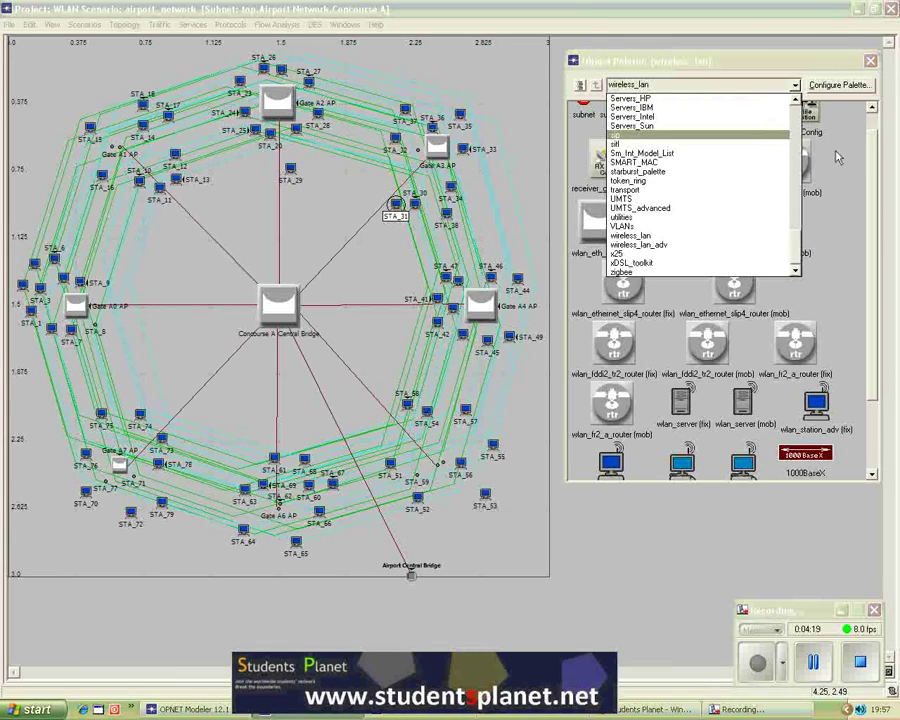
click(630, 235)
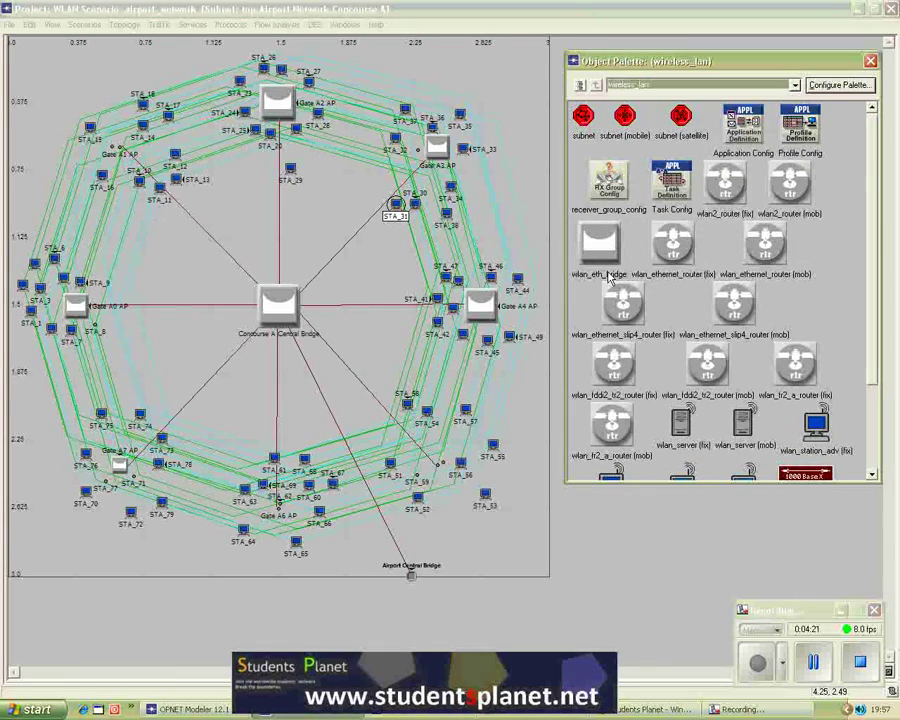
scroll(692, 318, down, 1)
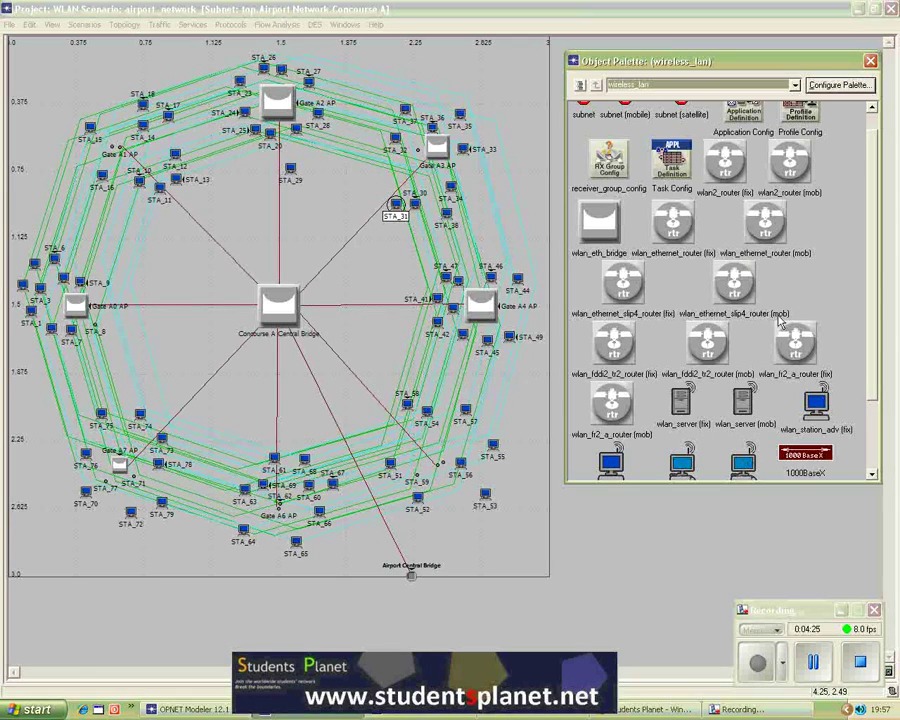
click(810, 662)
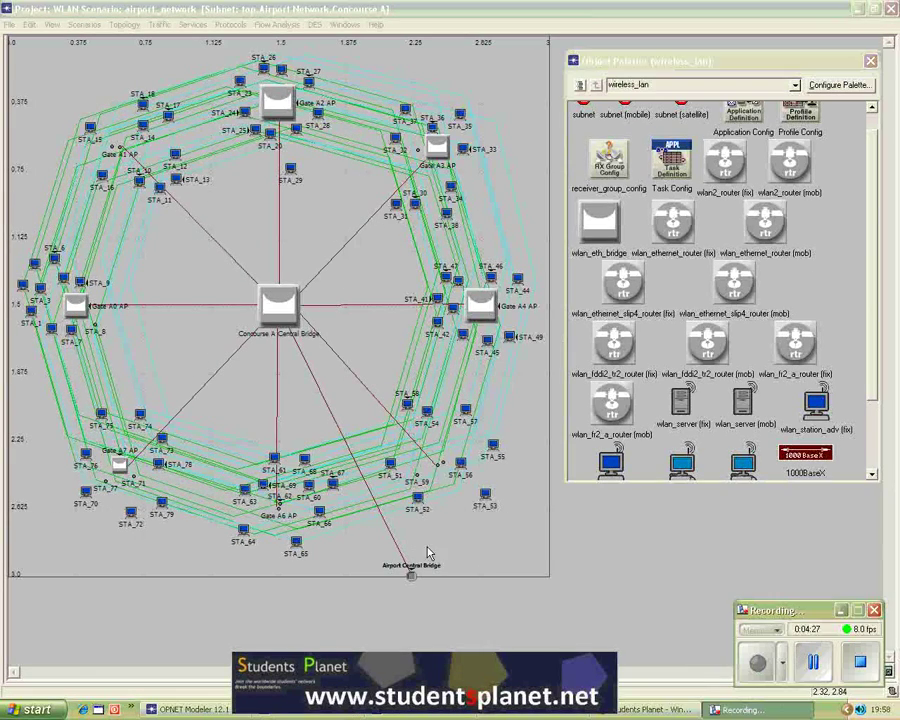
click(12, 26)
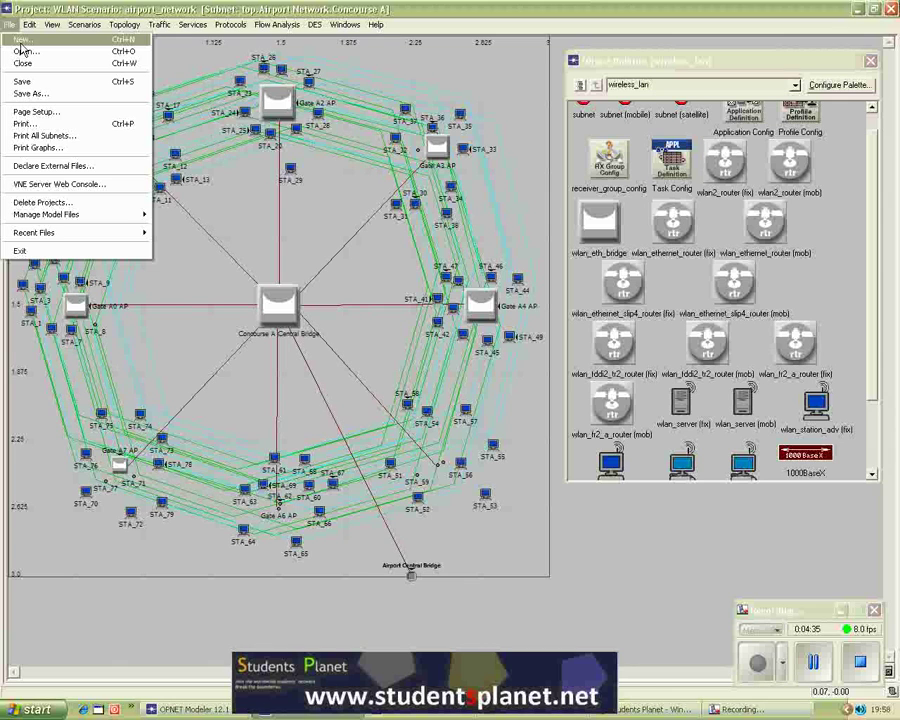
Create a new item of type Project via File > New
click(20, 40)
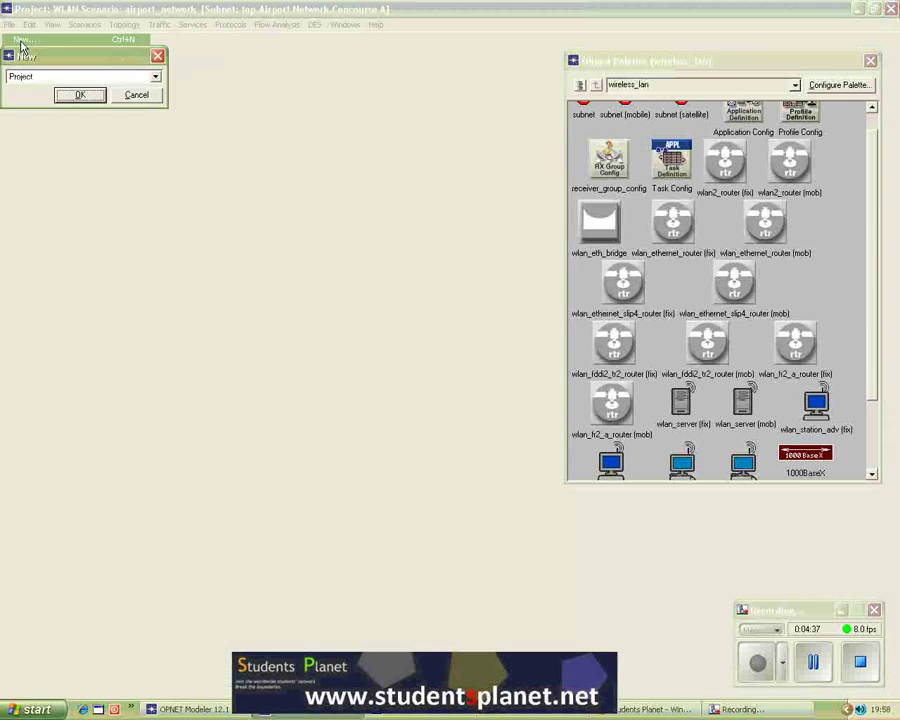
click(156, 79)
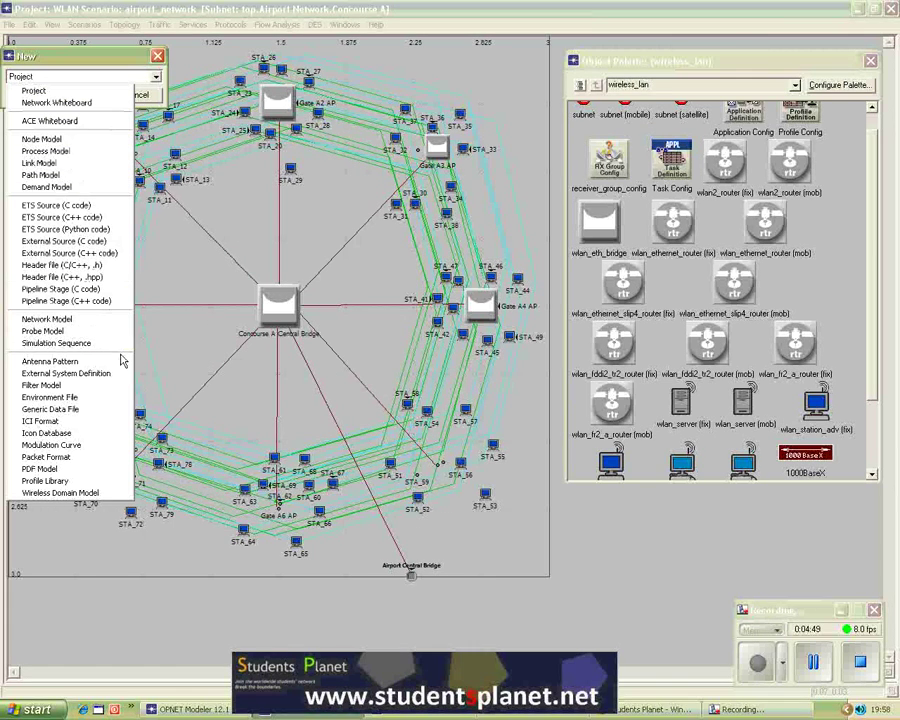
click(95, 92)
click(93, 95)
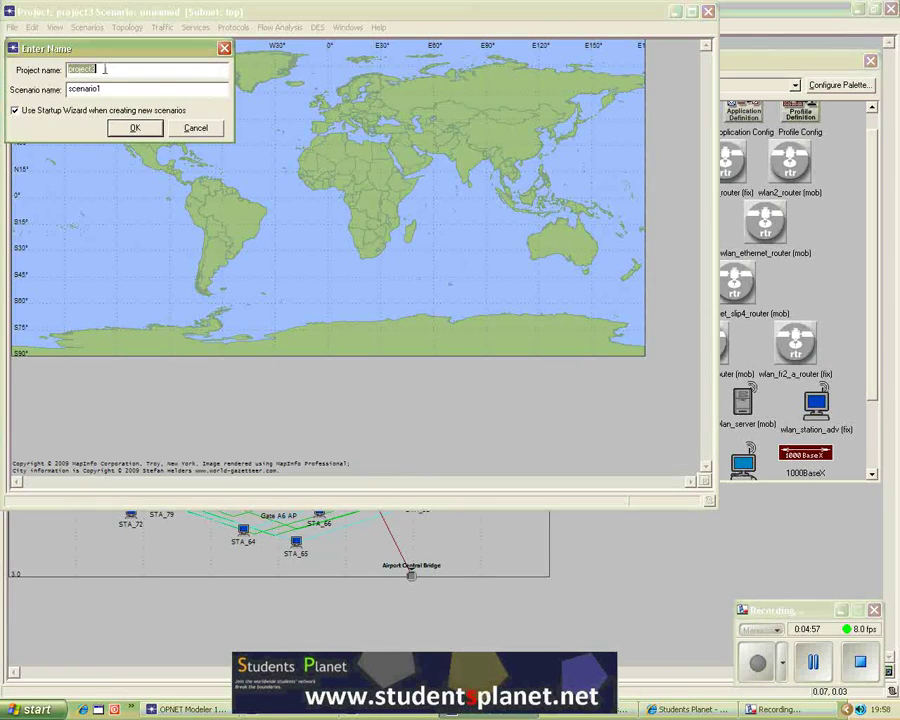
Name the project tutorial_1 with scenario1 and raise the Startup Wizard dialog
text(tu)
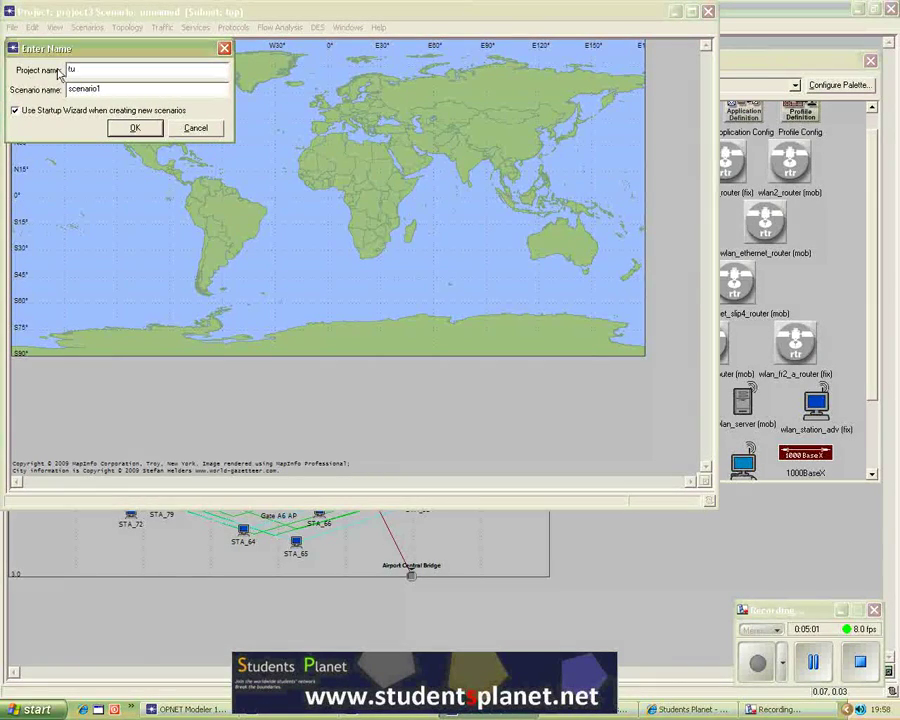
text(torial_1)
click(135, 128)
drag(297, 257, 293, 185)
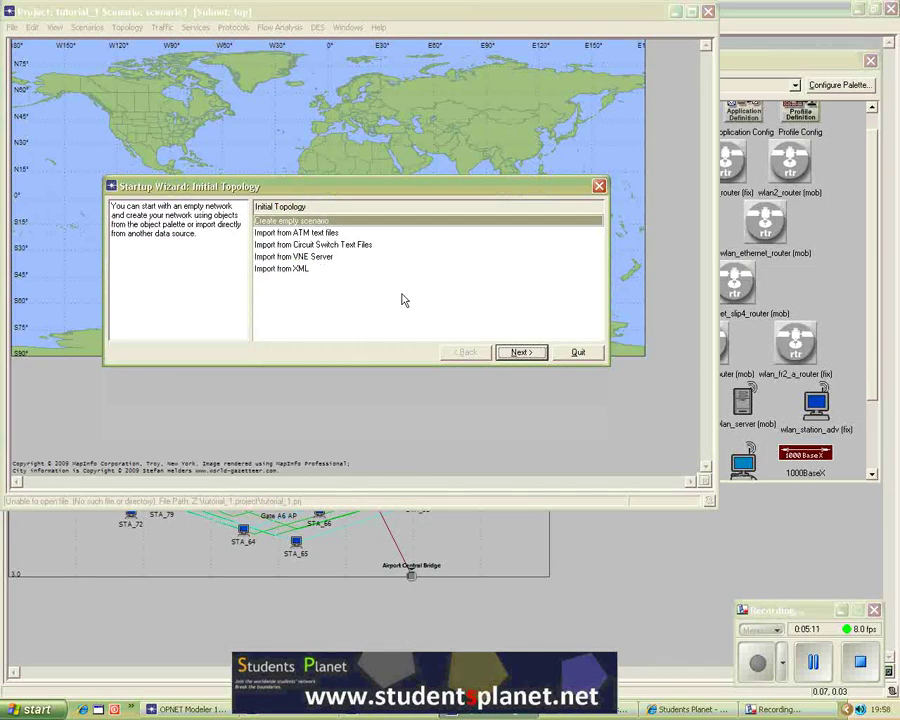
Choose an empty scenario at Office scale, keeping the size at 100 x 100 Meters
click(521, 353)
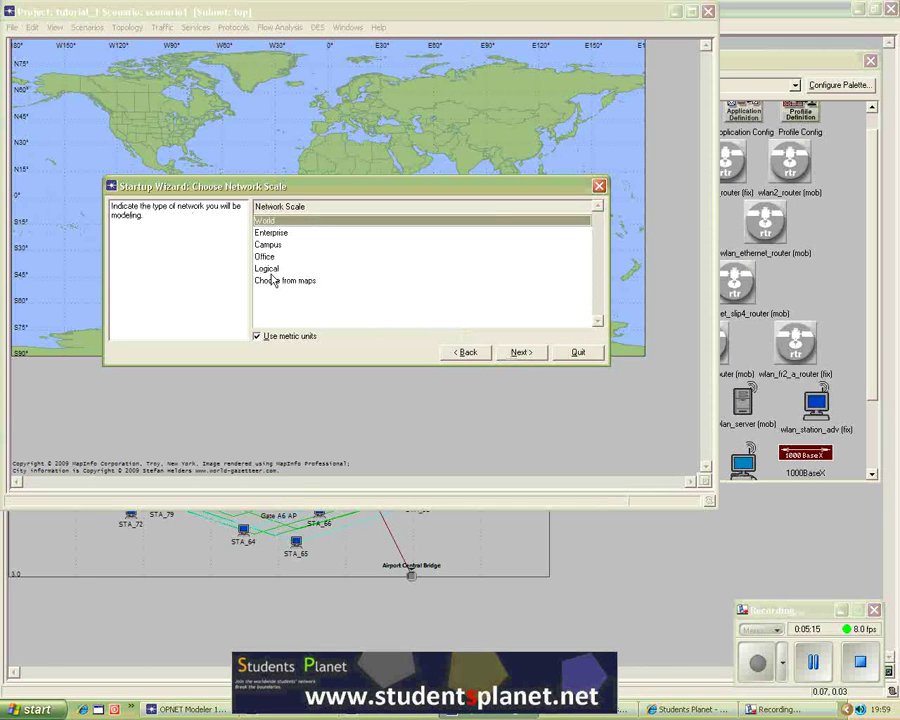
click(269, 258)
click(520, 353)
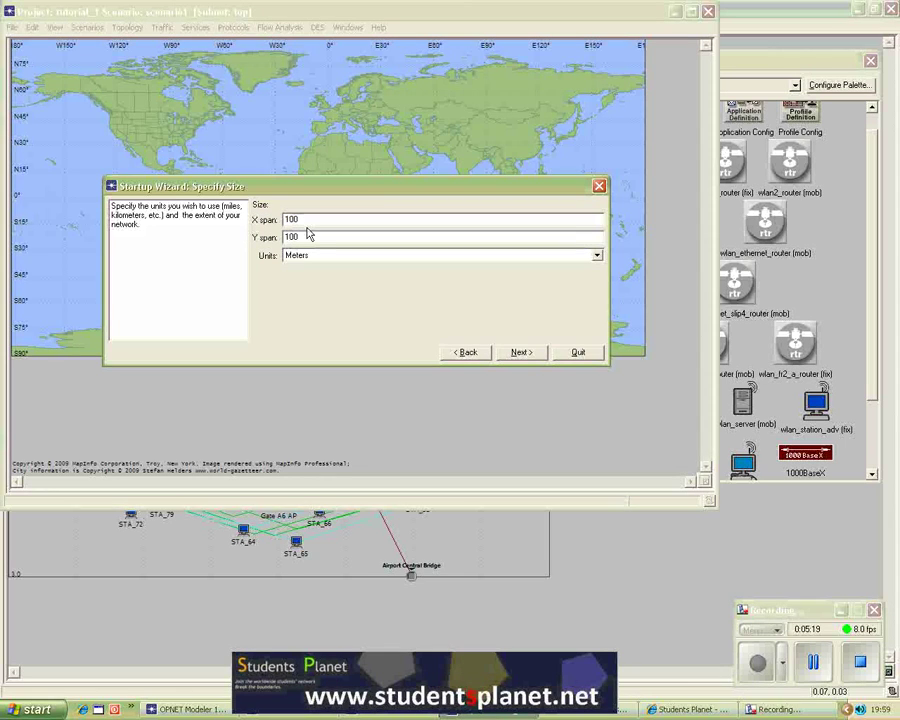
click(392, 258)
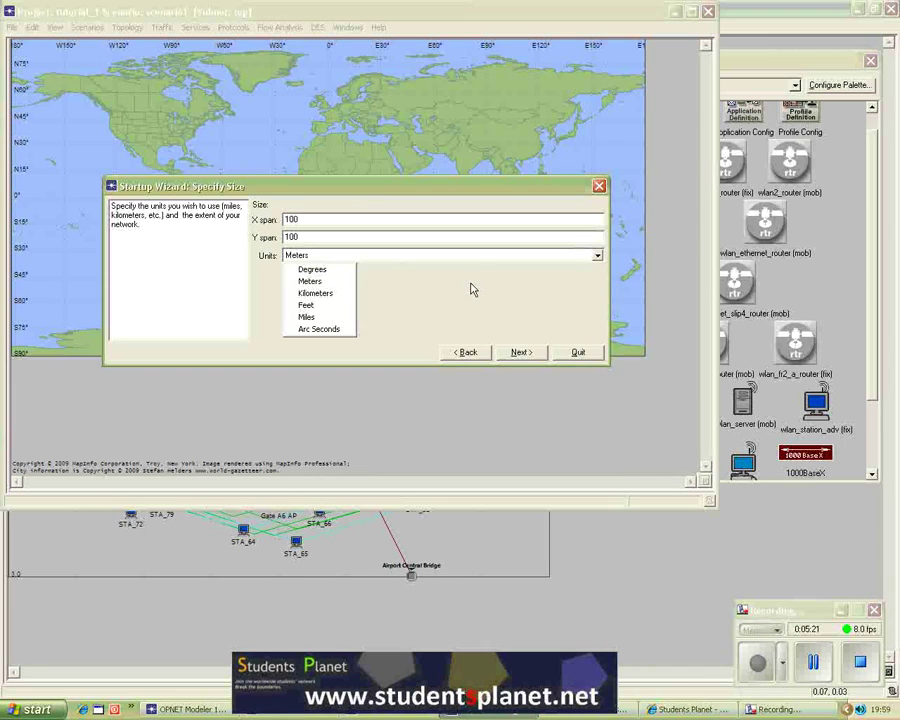
click(326, 260)
click(352, 260)
click(430, 290)
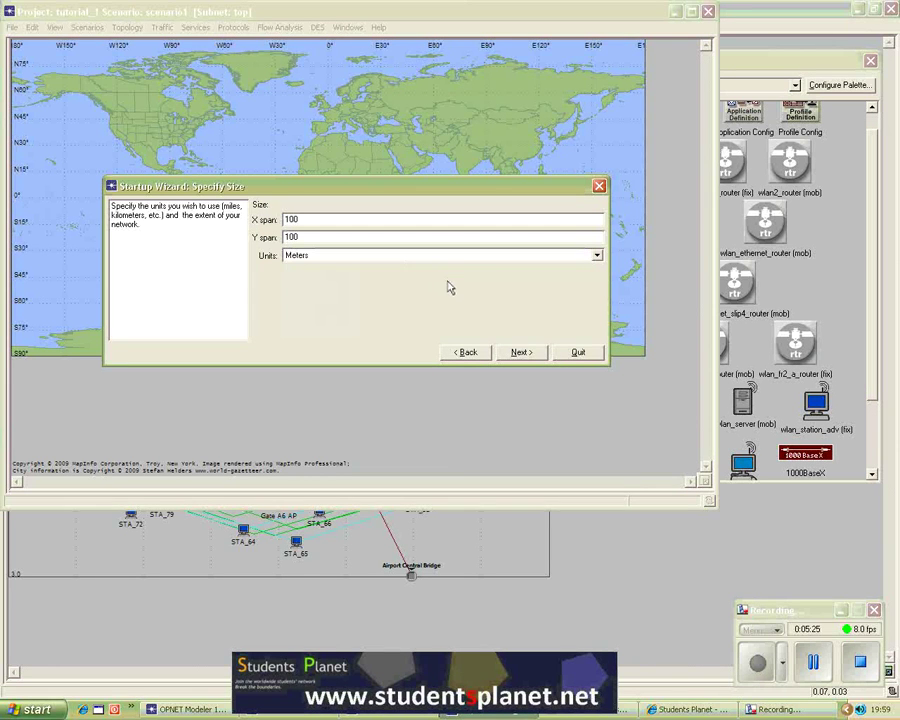
Accept the 100 m × 100 m office size and include the wireless_lan model family
click(522, 353)
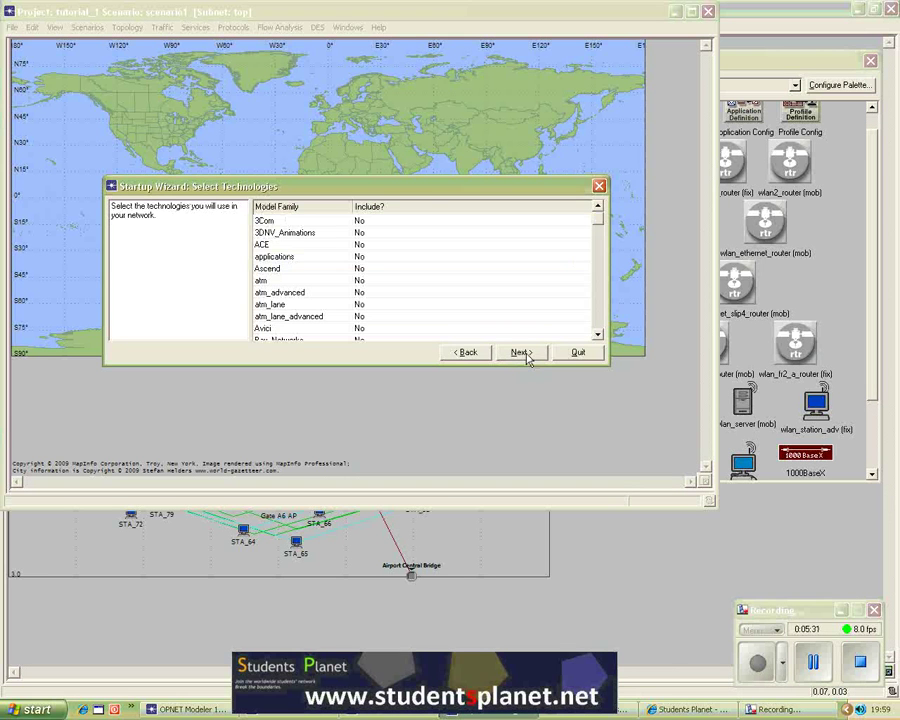
drag(306, 188, 282, 156)
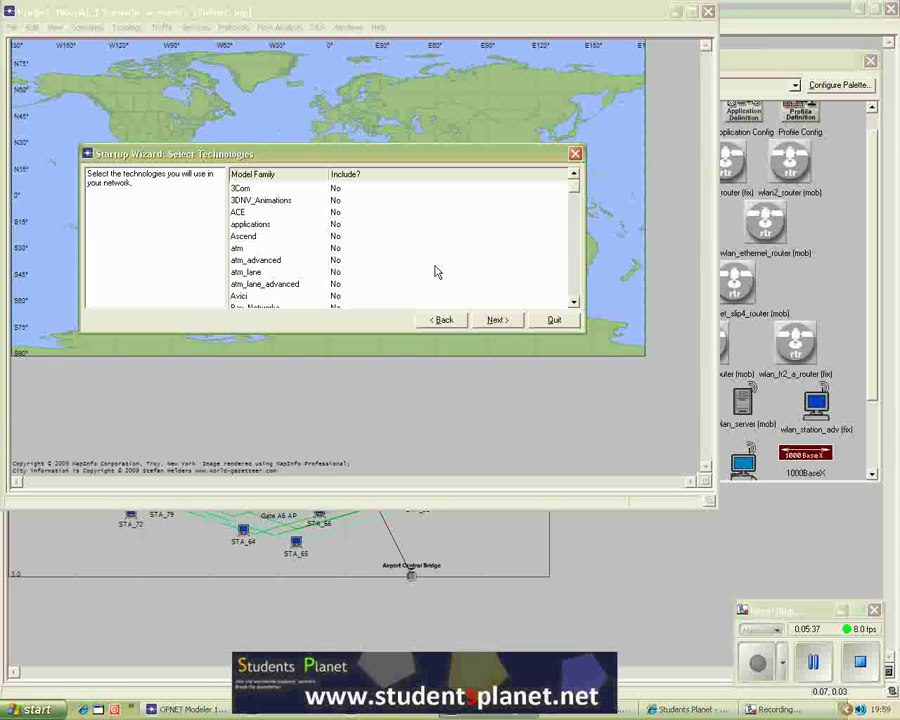
drag(574, 185, 574, 304)
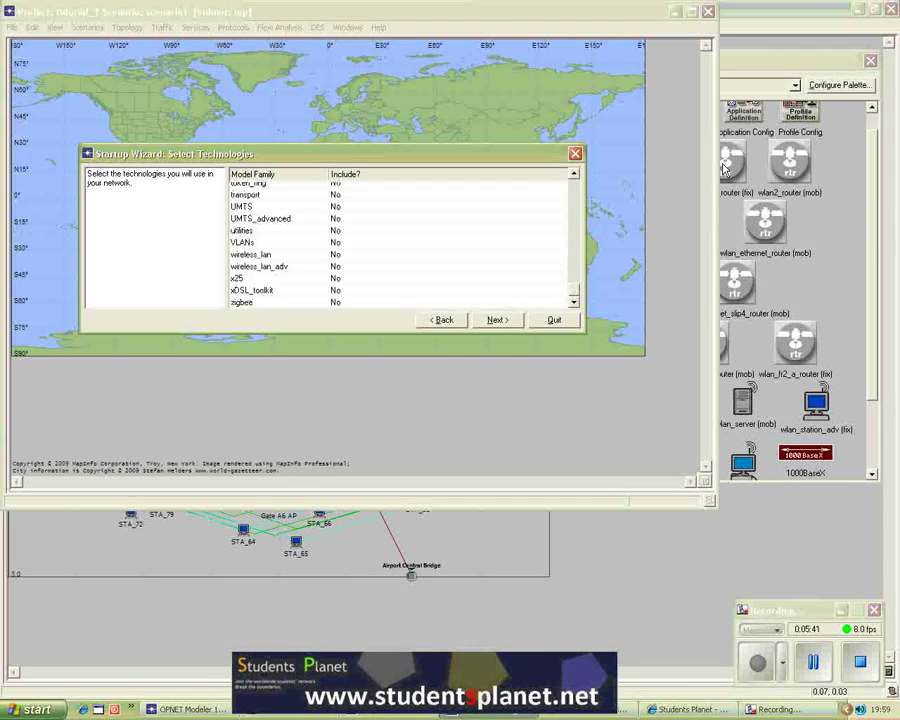
click(344, 255)
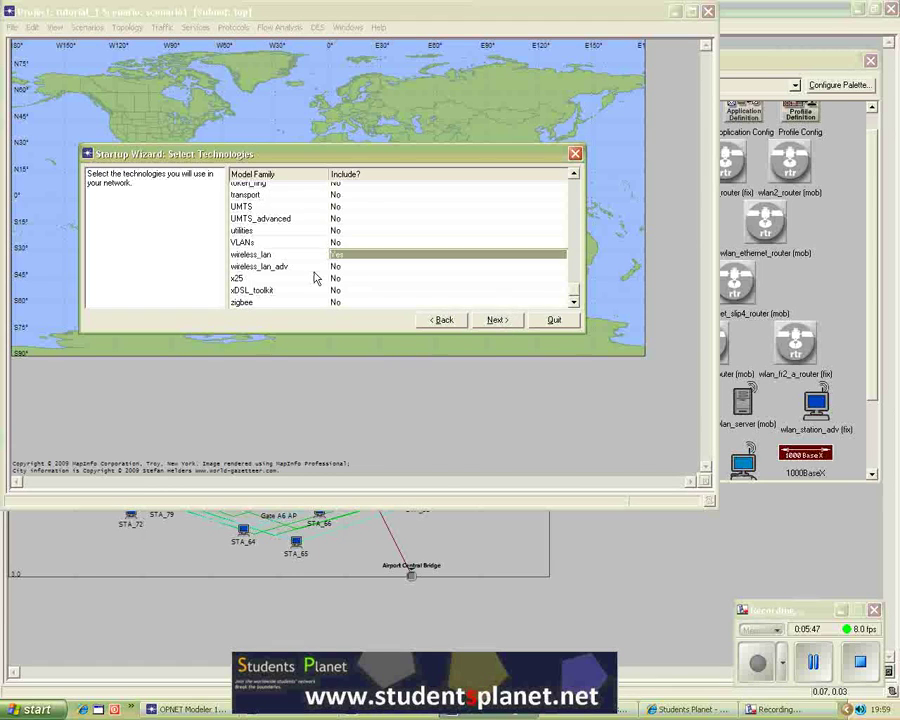
scroll(327, 275, up, 1)
scroll(313, 278, down, 1)
Review the Office, 100 m × 100 m settings and finish the Startup Wizard
click(497, 321)
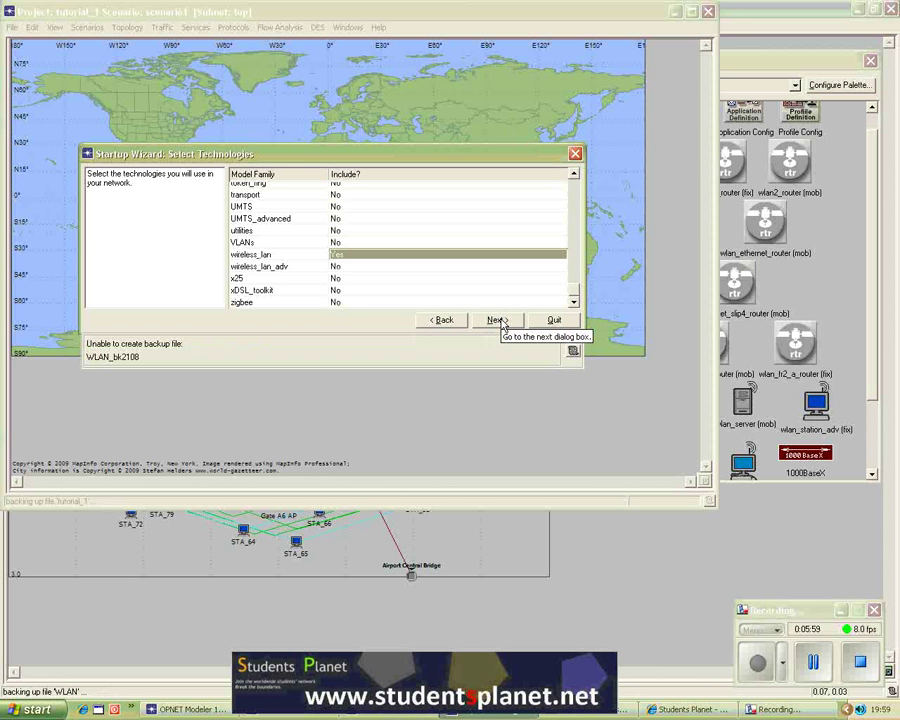
click(500, 321)
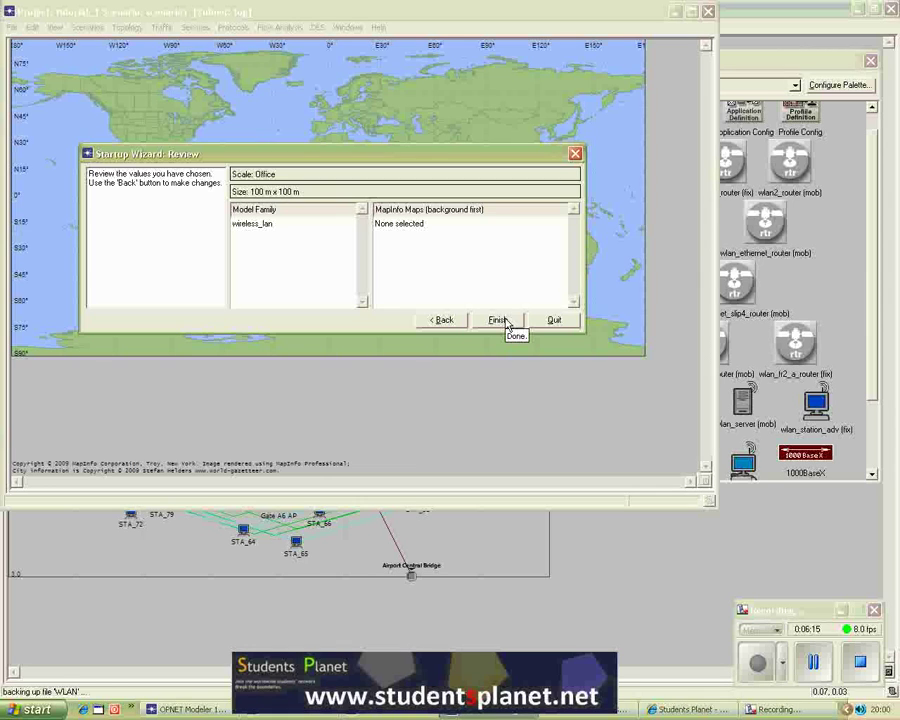
click(497, 320)
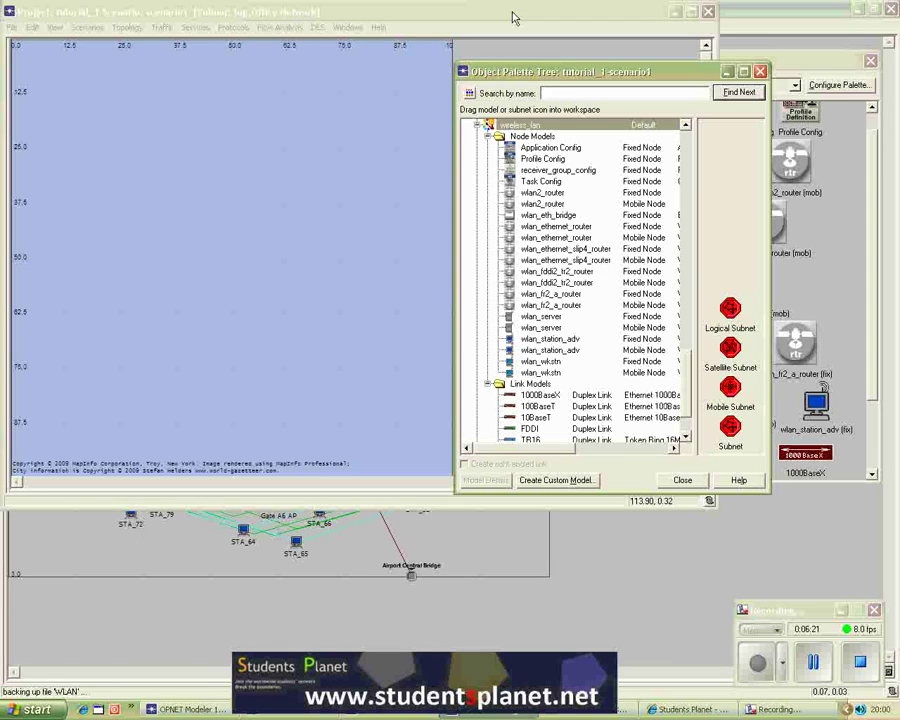
Move the Object Palette Tree aside, find wireless_lan, and switch it to icon view
drag(629, 72, 683, 64)
scroll(630, 375, up, 3)
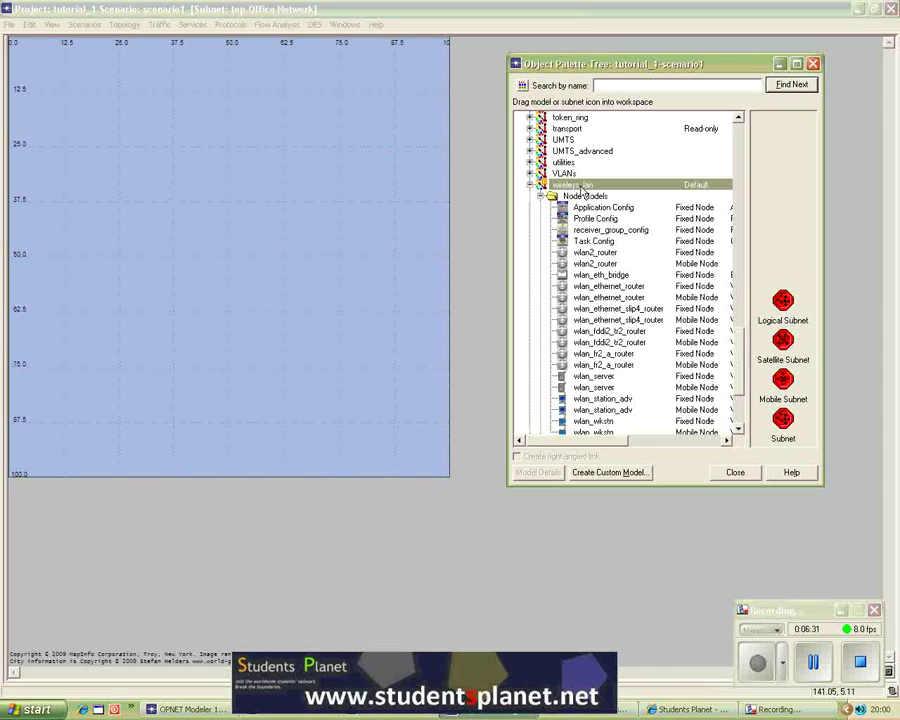
scroll(580, 263, up, 2)
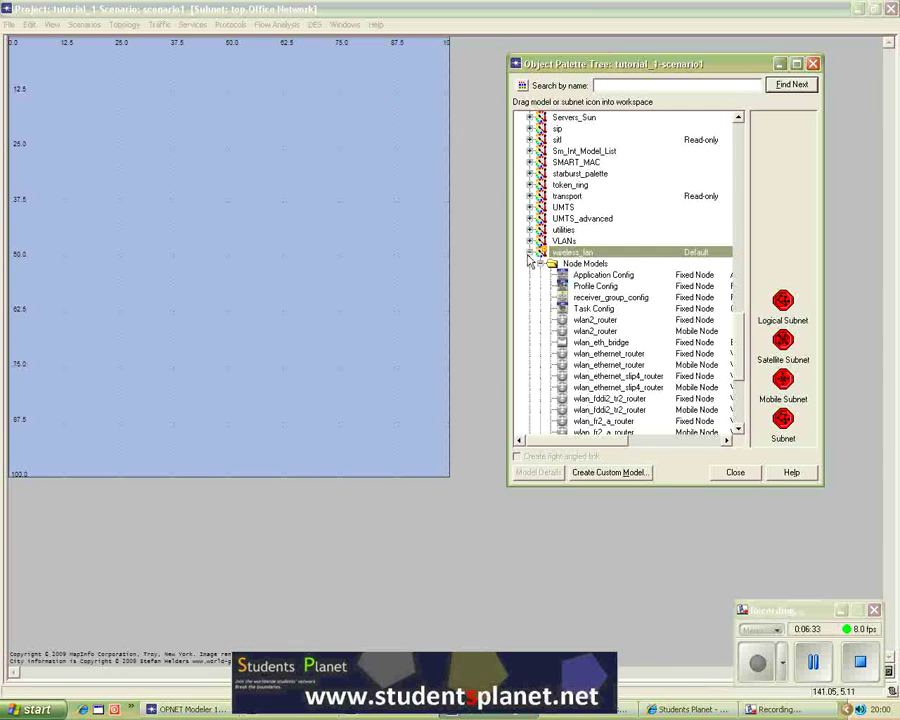
scroll(597, 287, down, 1)
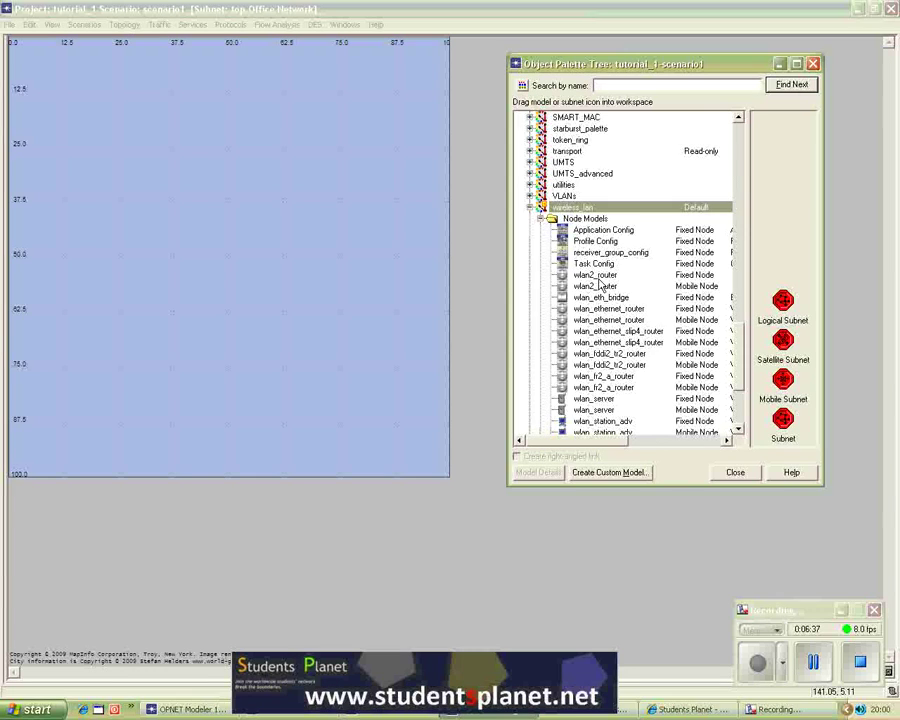
scroll(548, 287, down, 1)
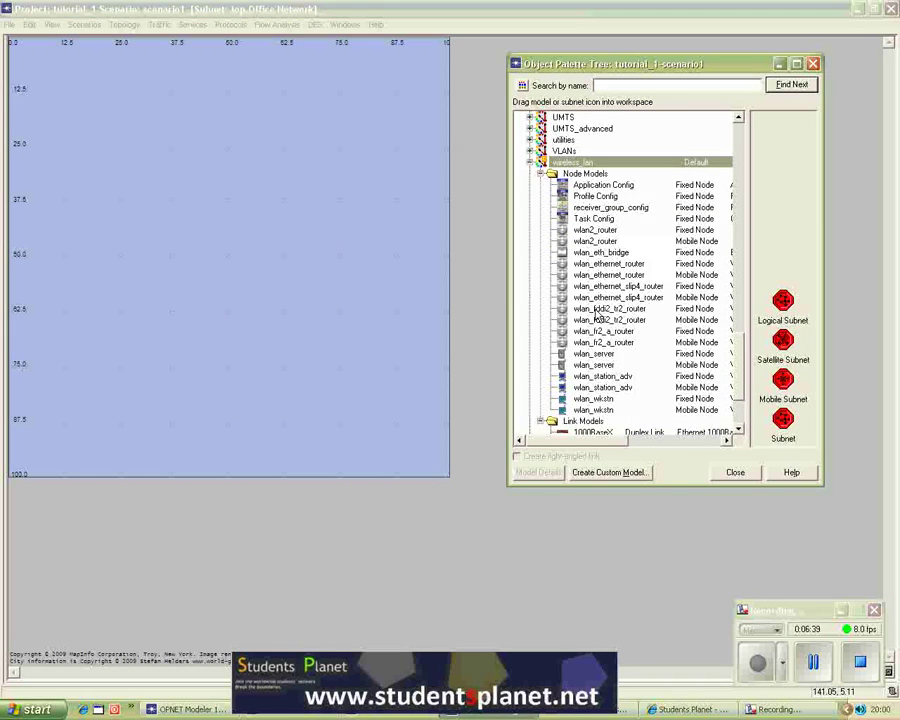
click(522, 85)
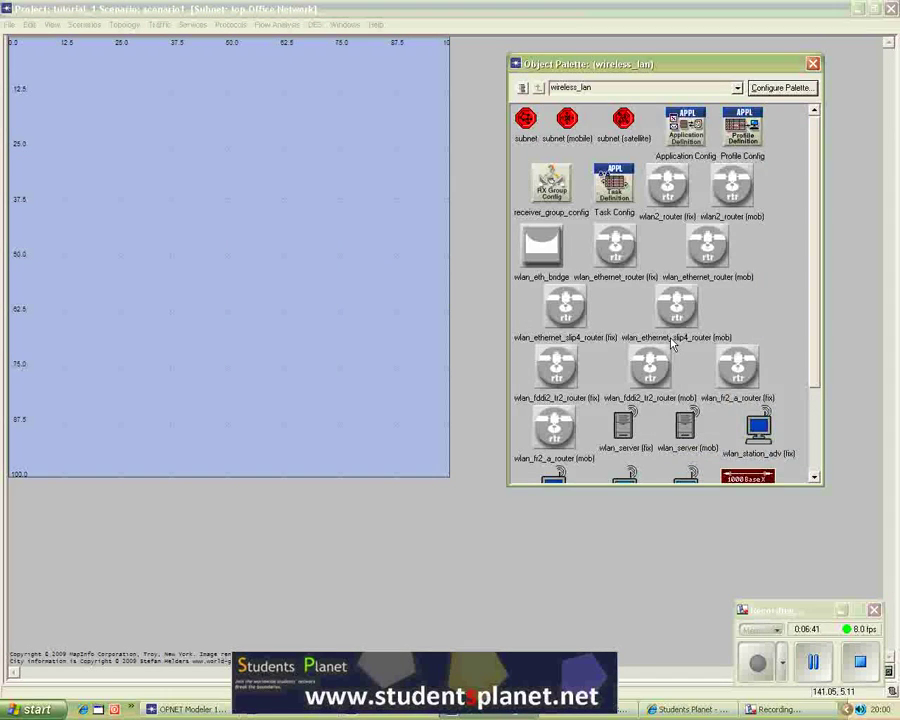
Place a fixed wlan_wkstn workstation node near the workspace centre
scroll(674, 342, down, 3)
click(757, 668)
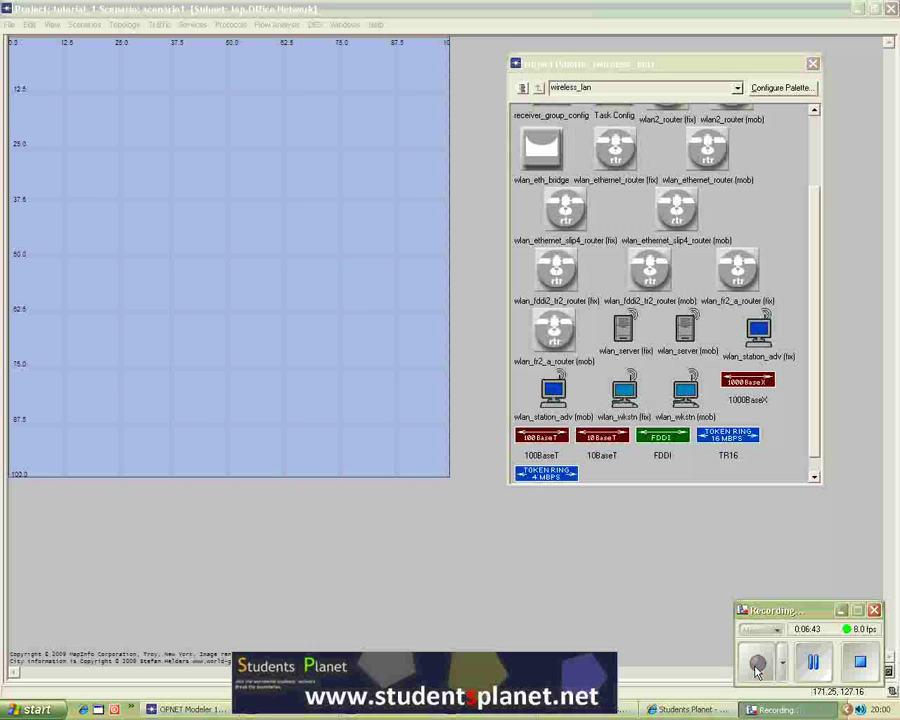
click(624, 396)
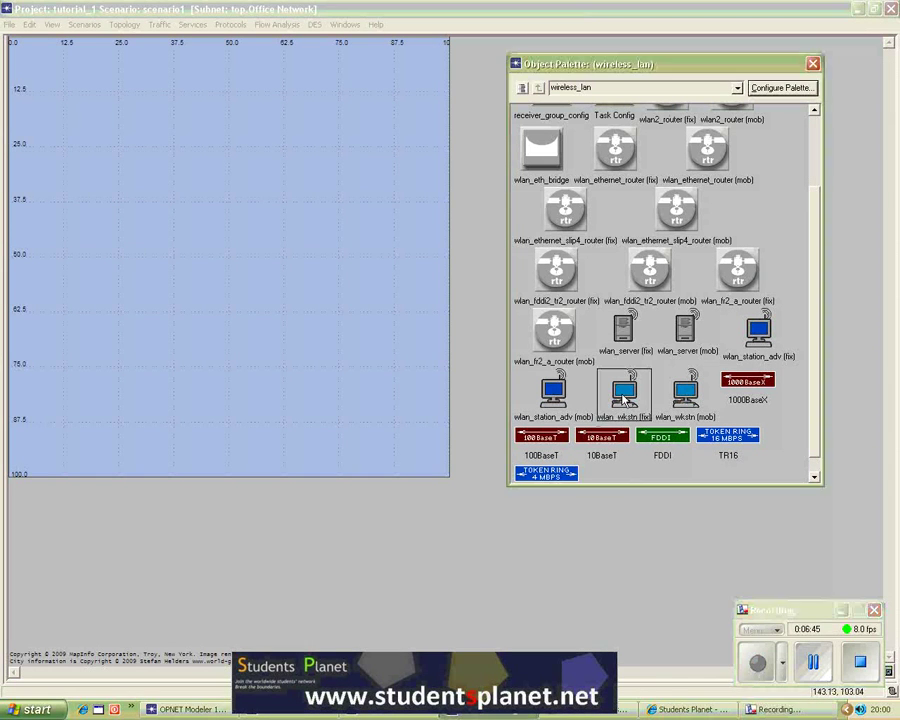
click(251, 250)
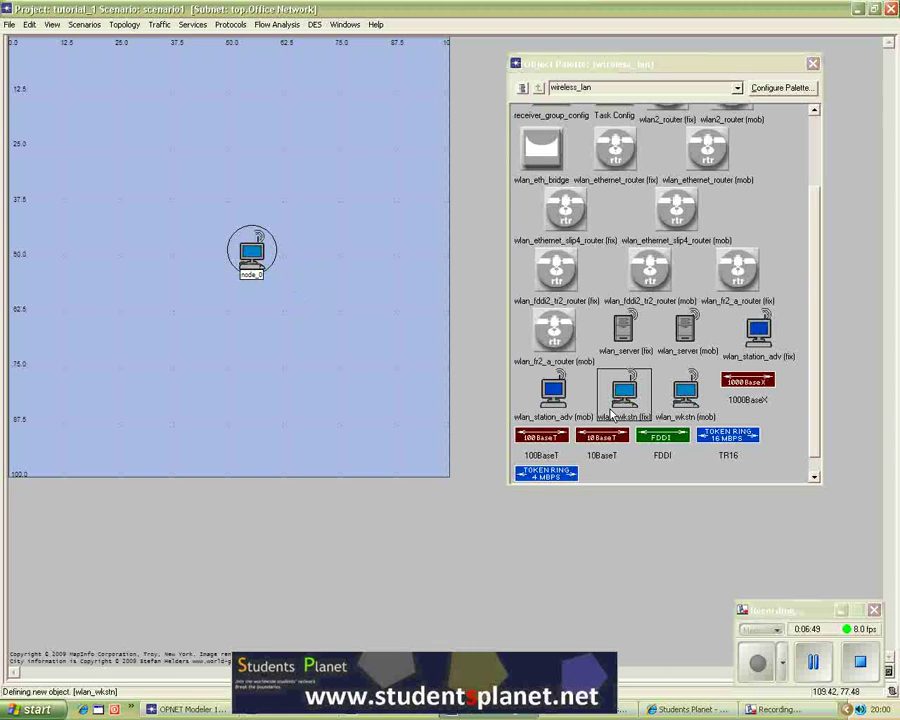
Place a mobile wlan_station_adv node left of node_0, then open node_0's actions menu
click(553, 392)
click(189, 273)
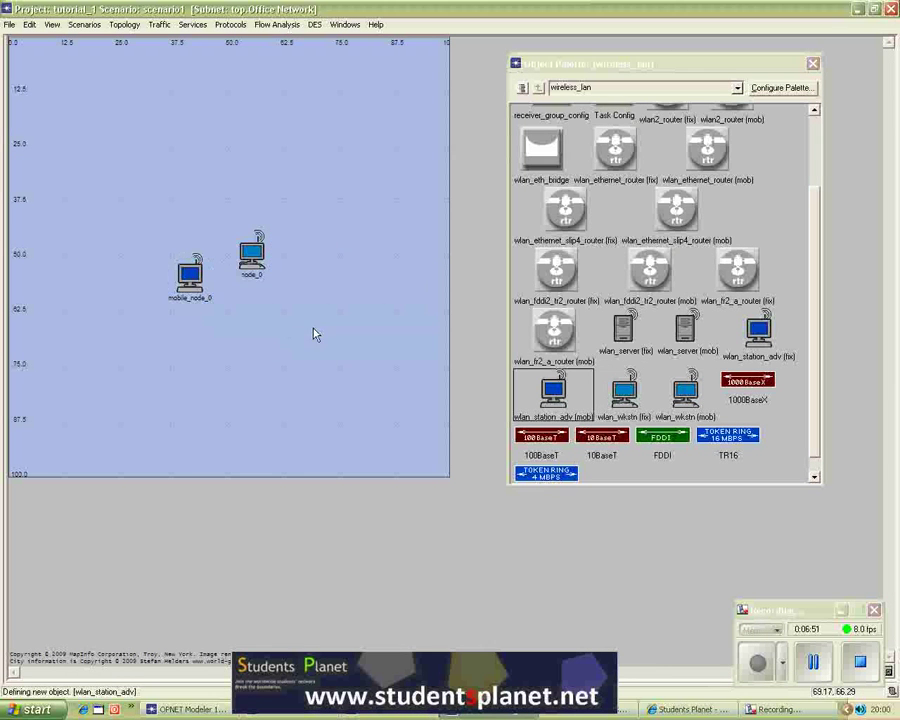
click(266, 255)
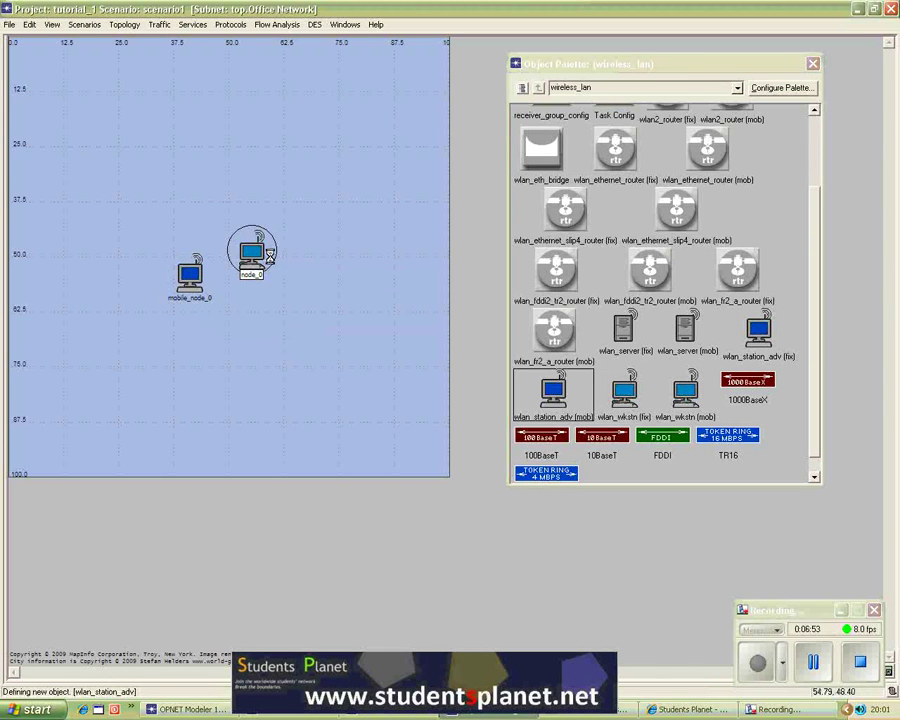
right_click(269, 256)
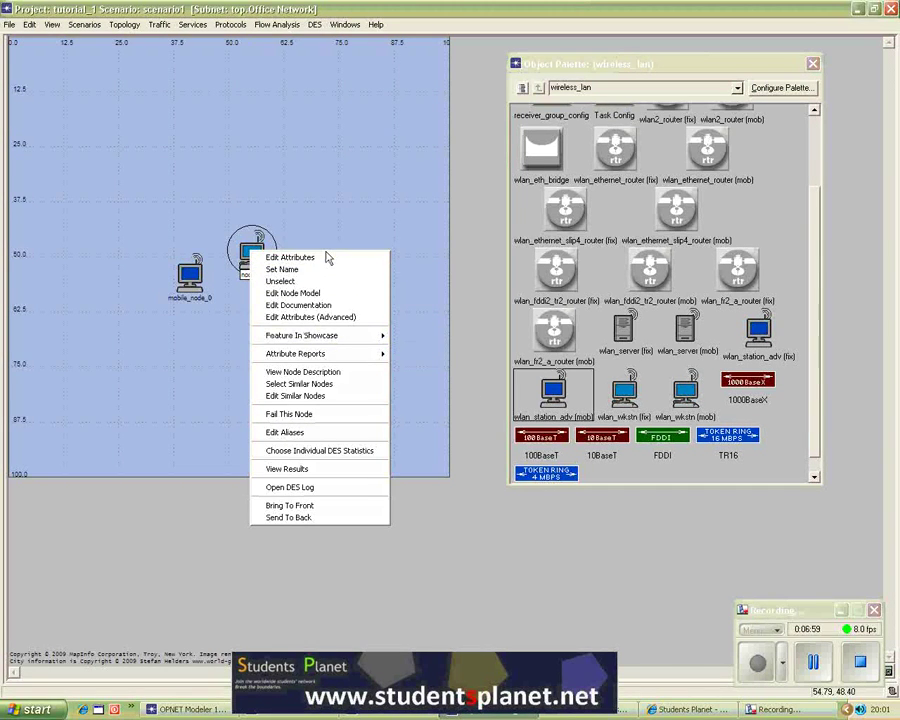
Dismiss node_0's menu and bring up the Help menu's web support options
click(385, 243)
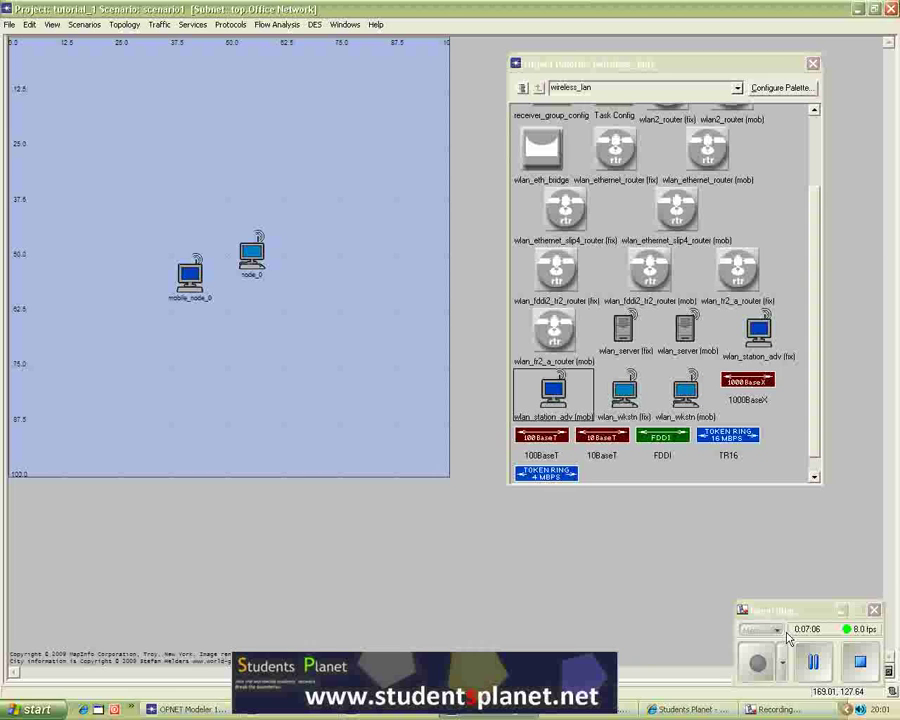
click(757, 664)
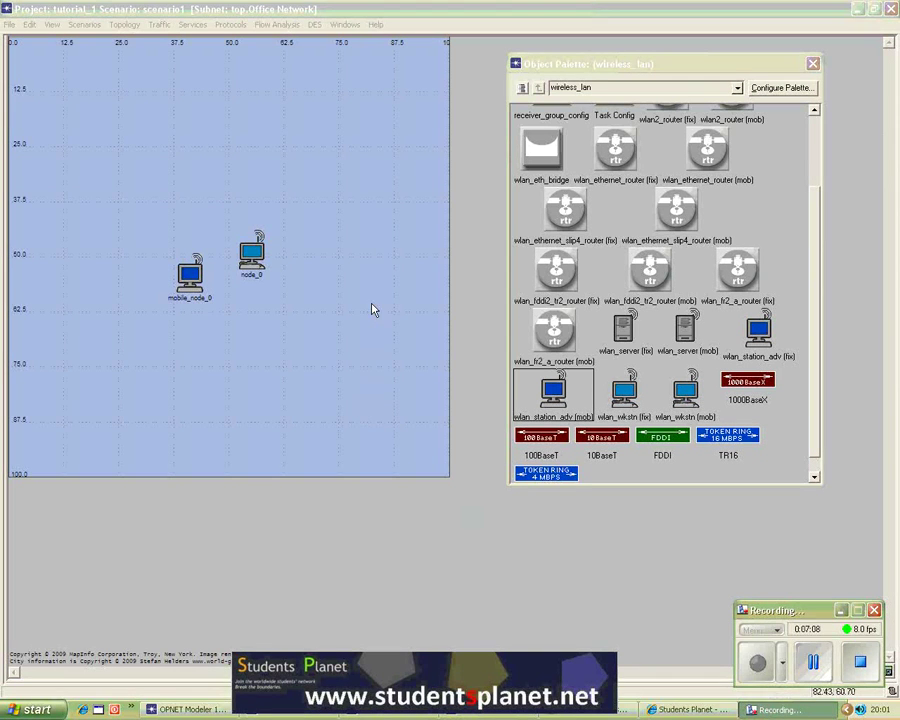
click(375, 25)
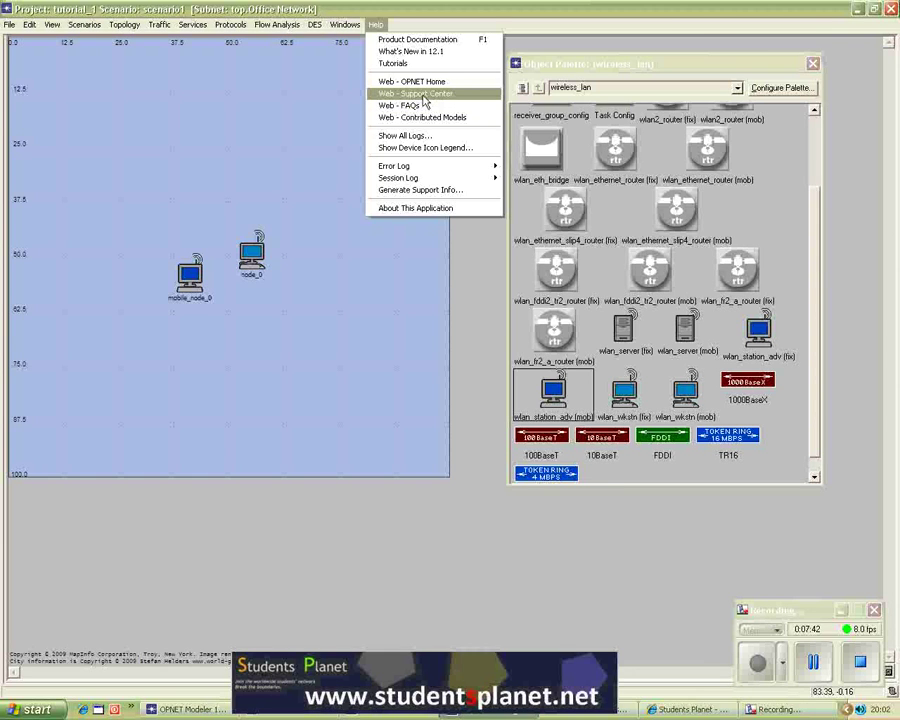
Open Web - Support Center, answering the Phishing Filter prompt with Ask me later
click(423, 94)
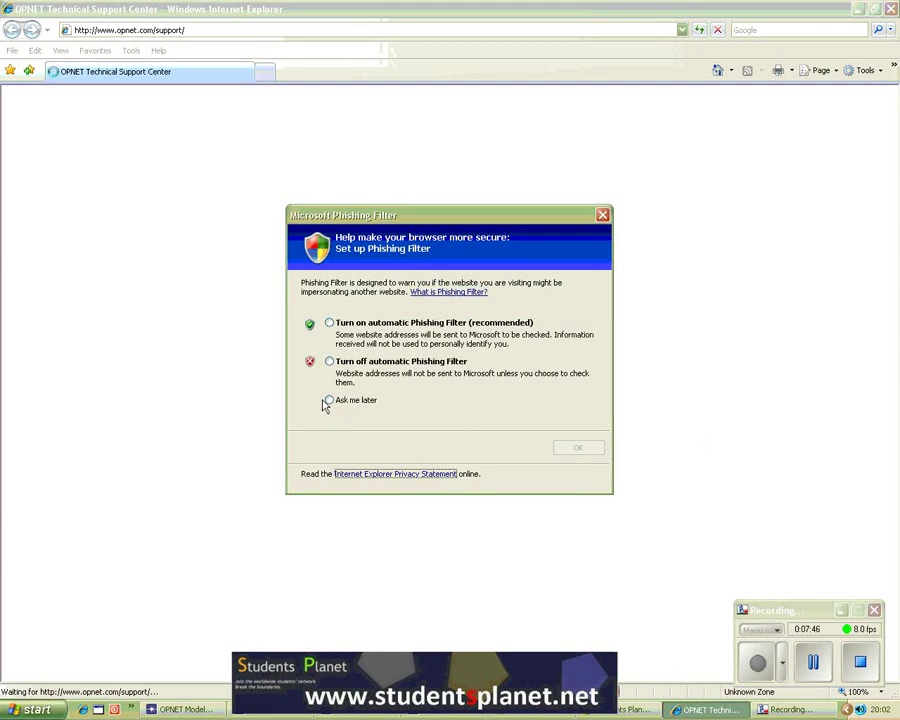
click(329, 400)
click(590, 447)
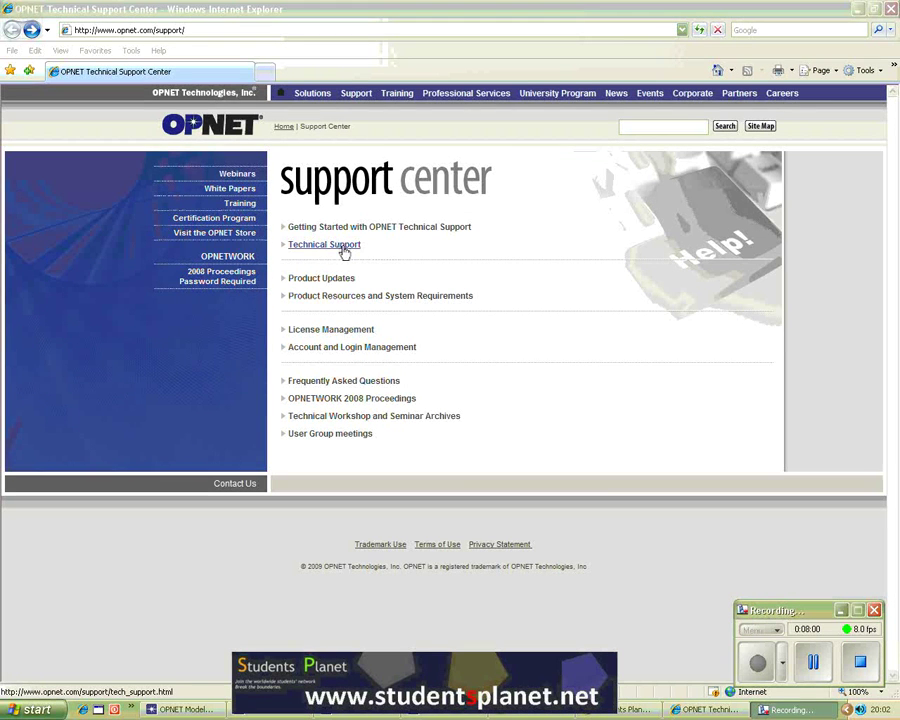
Open the Technical Support page and its support cases, then return to OPNET Modeler
click(340, 250)
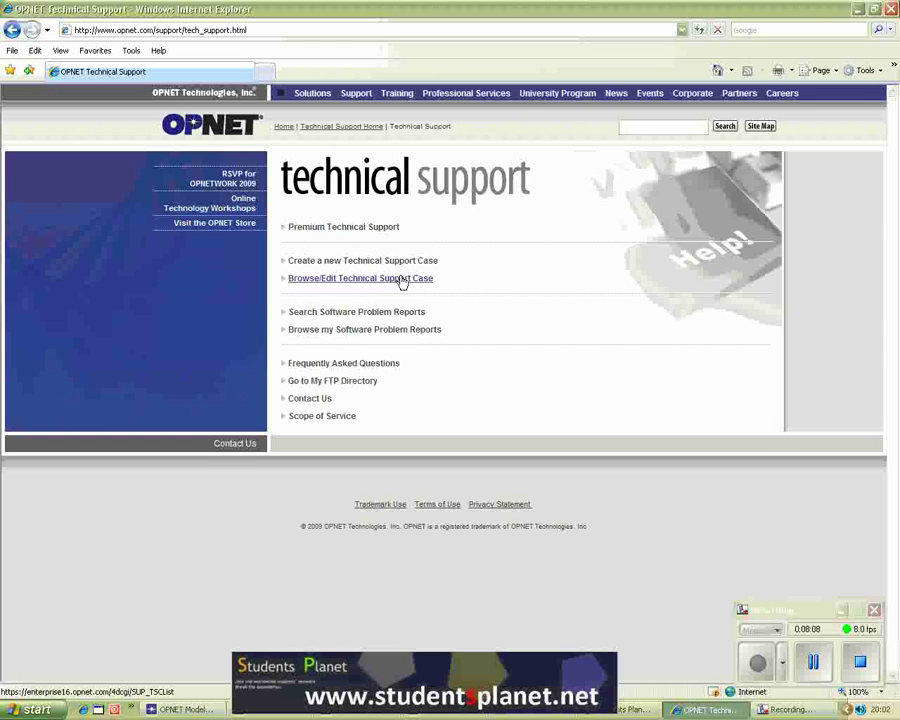
click(388, 278)
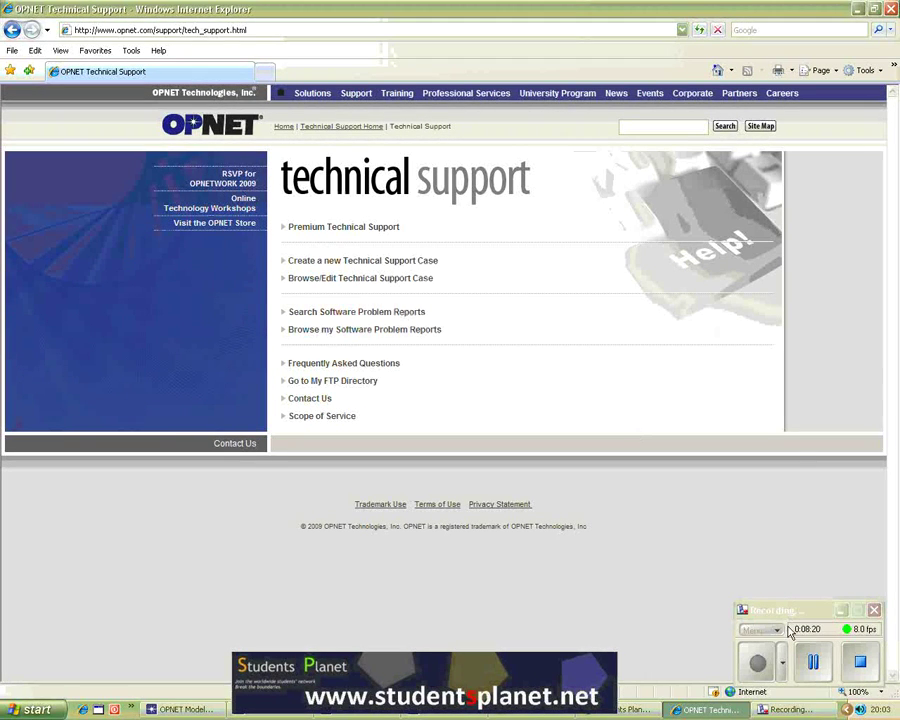
click(763, 664)
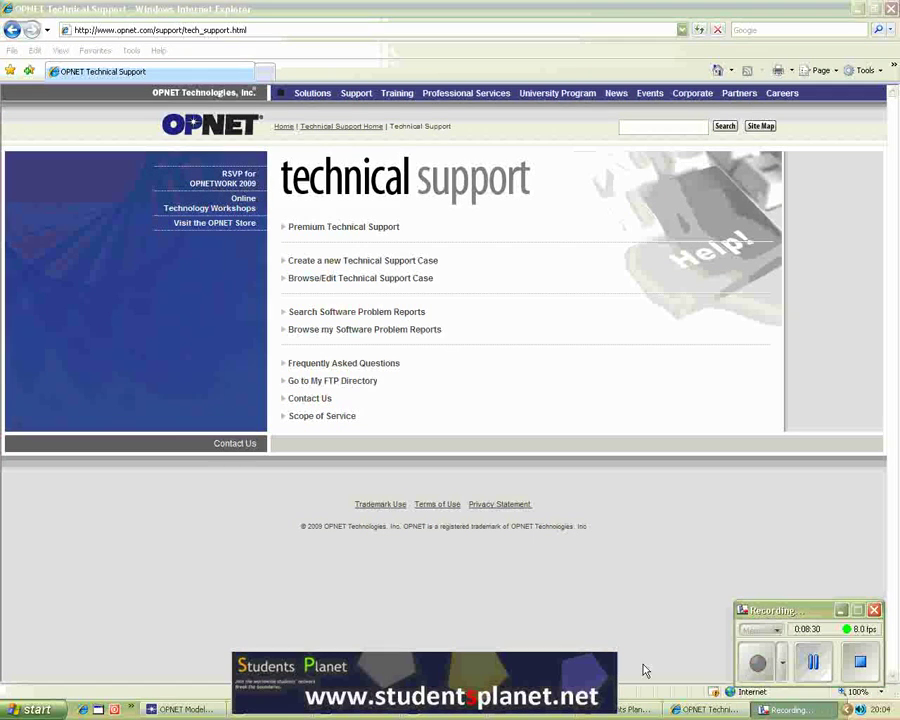
click(427, 712)
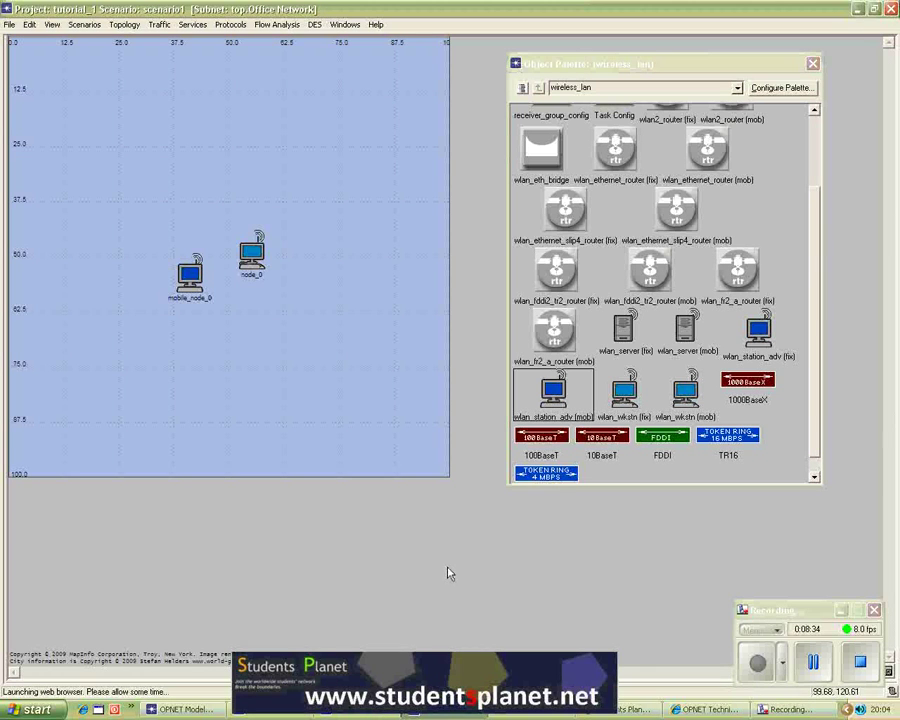
Drag node_0 slightly down and to the right, beside mobile_node_0
click(812, 661)
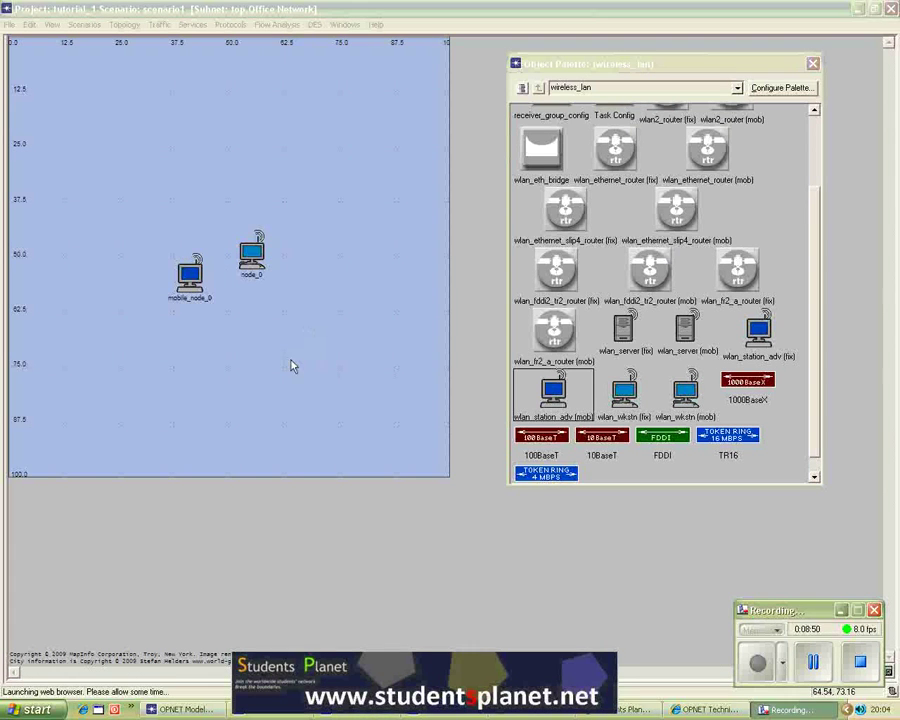
click(255, 268)
drag(266, 290, 277, 320)
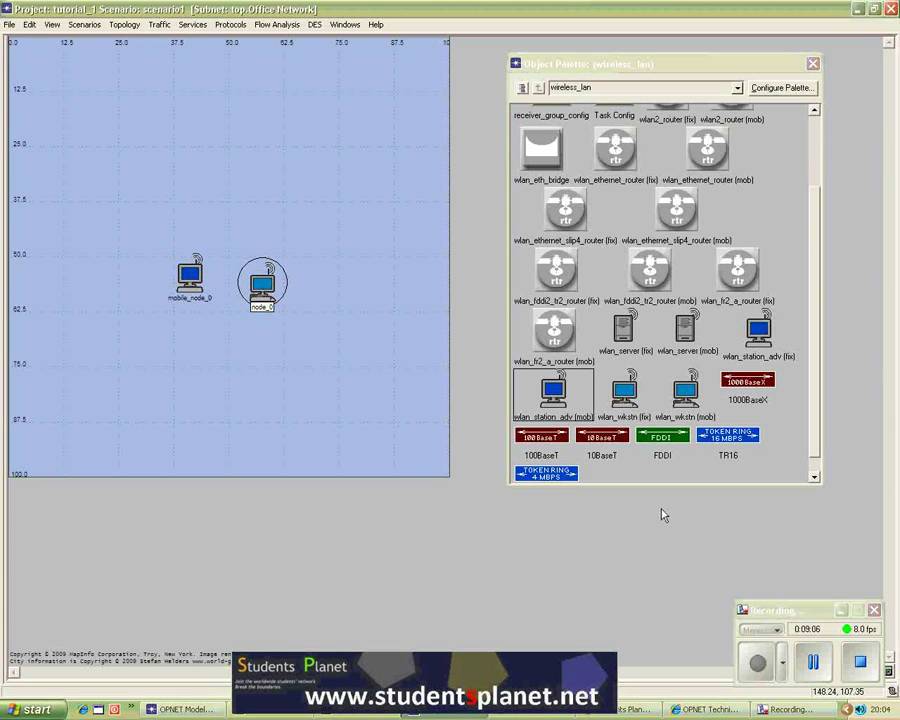
click(775, 613)
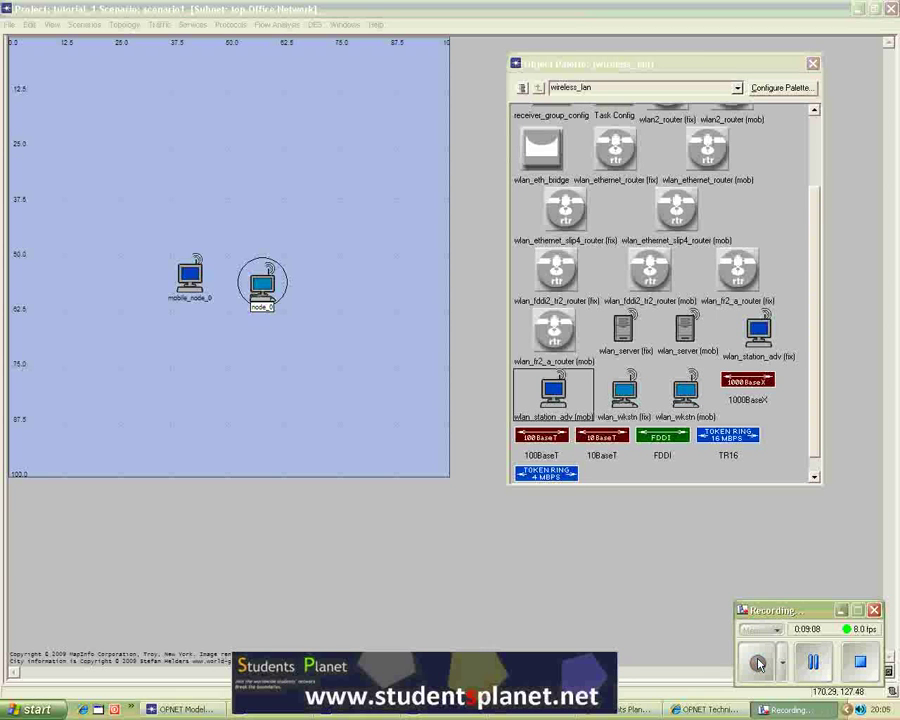